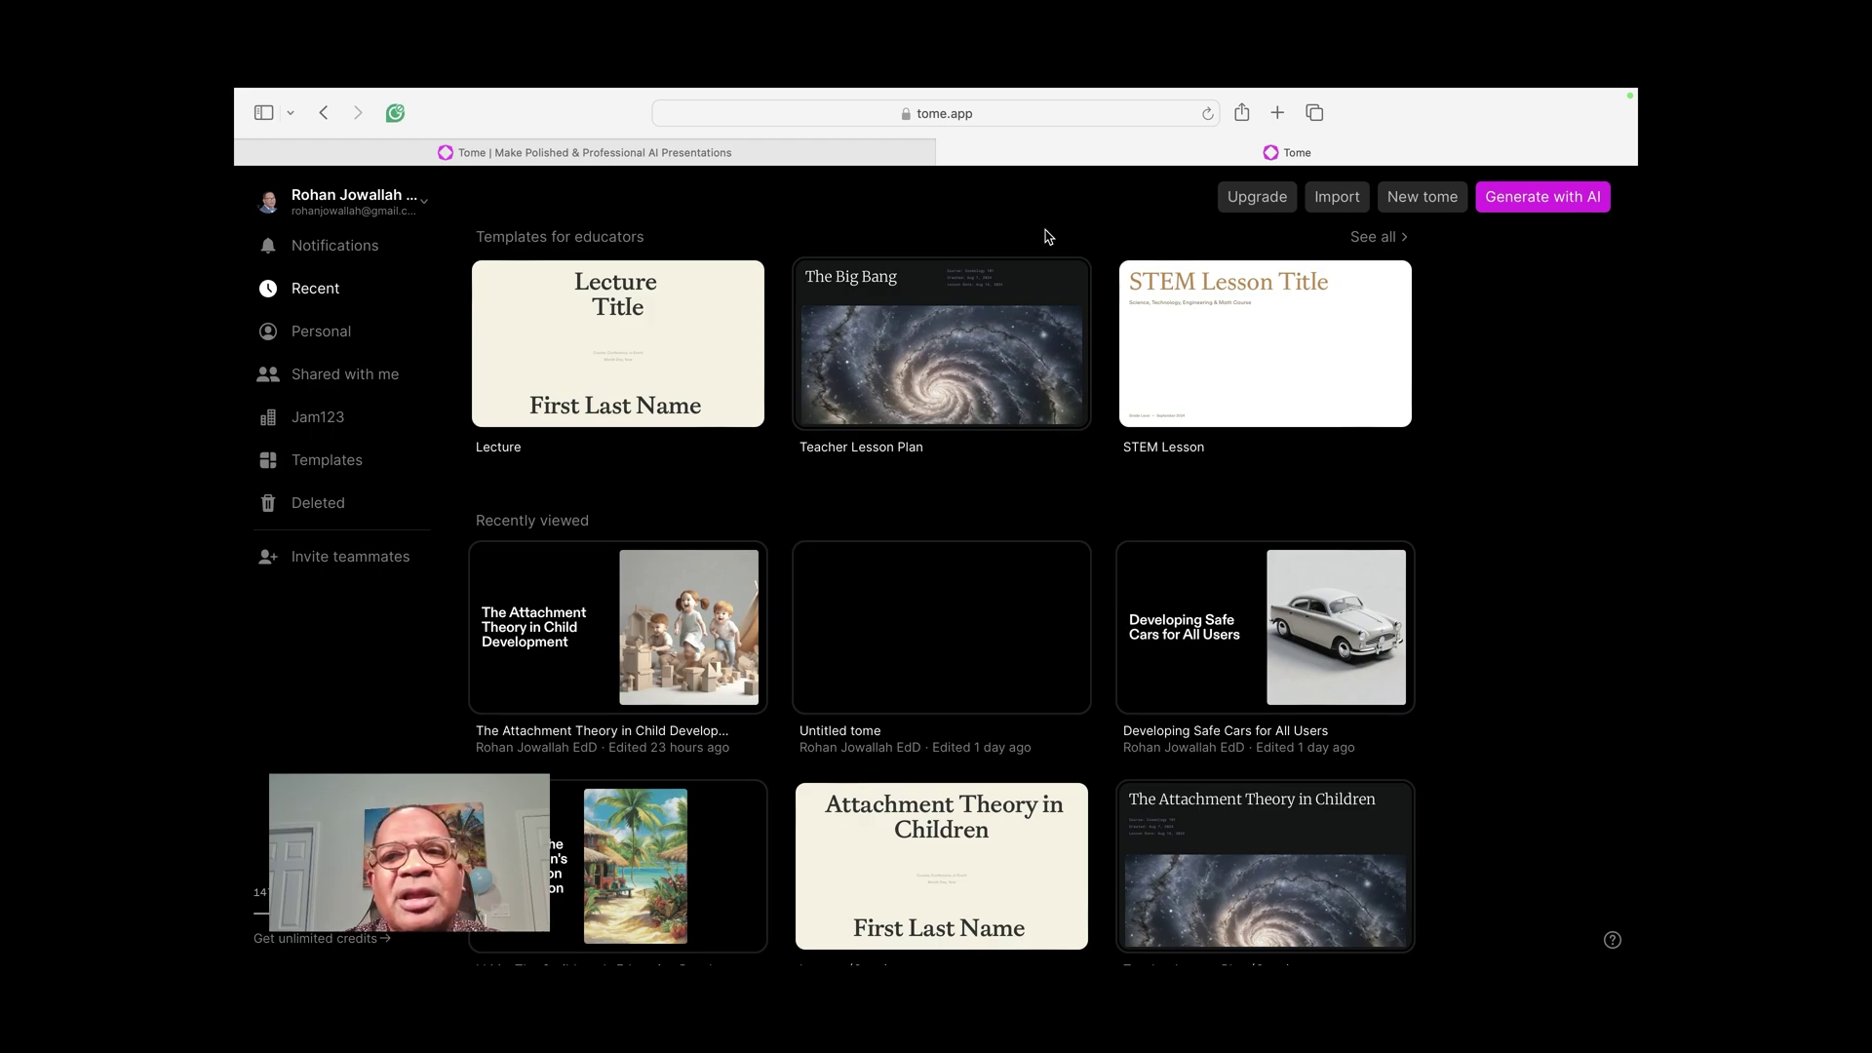
- Open Tome's Generate with AI form for a new presentation
click(1531, 211)
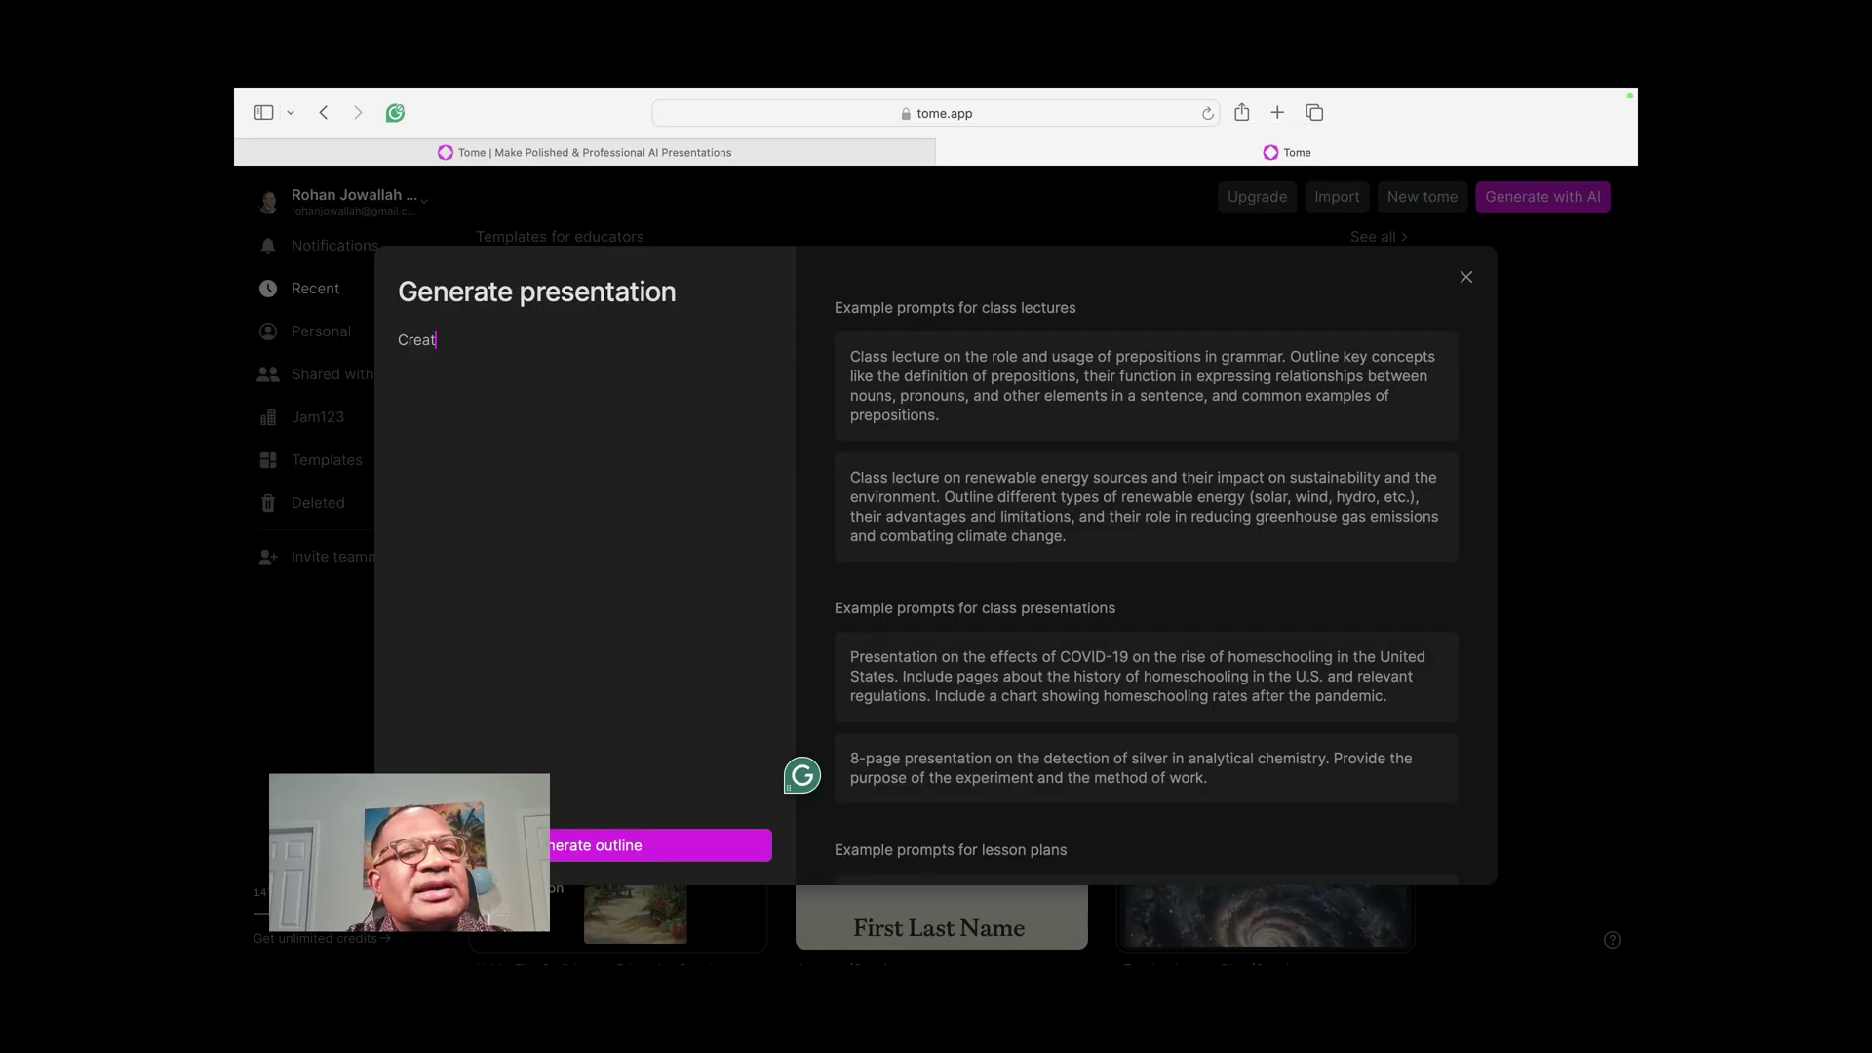
- Write the prompt 'Create a presentation that gives the key principles of social work.'
text(e a pree)
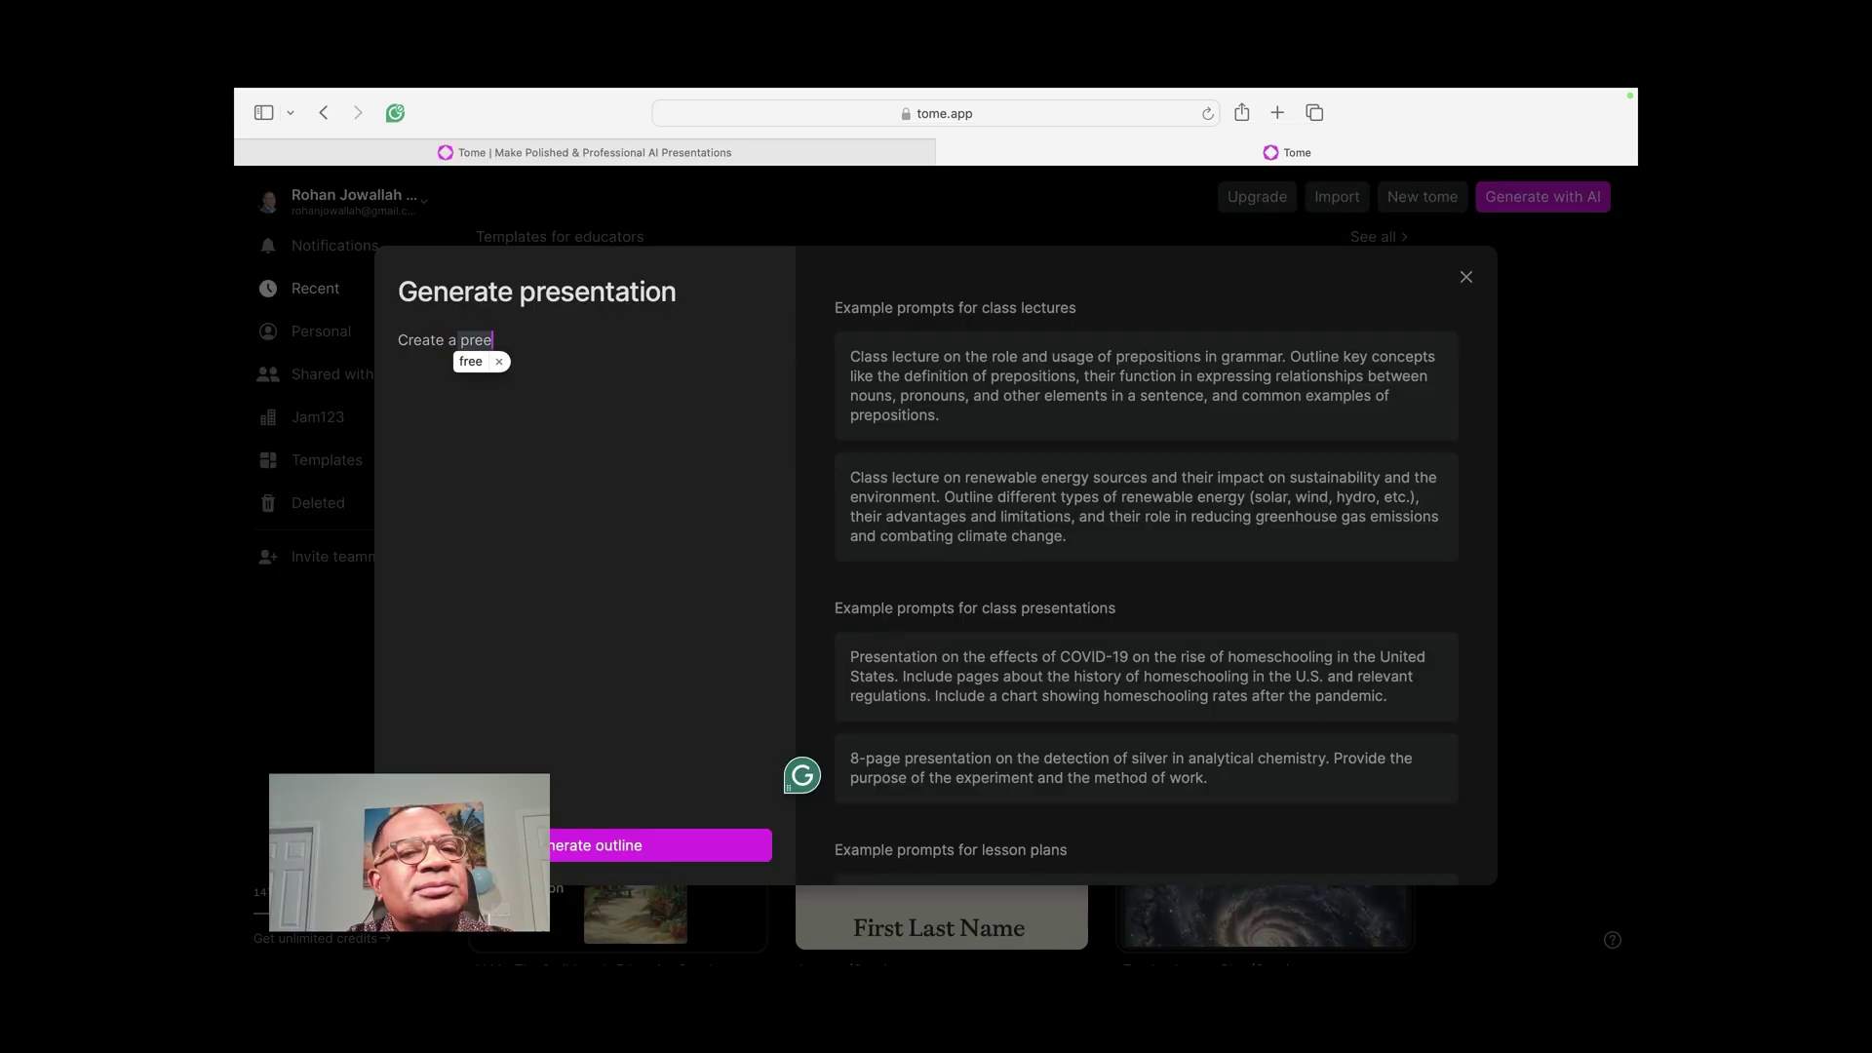
key(BackSpace)
text(sentation thataat )
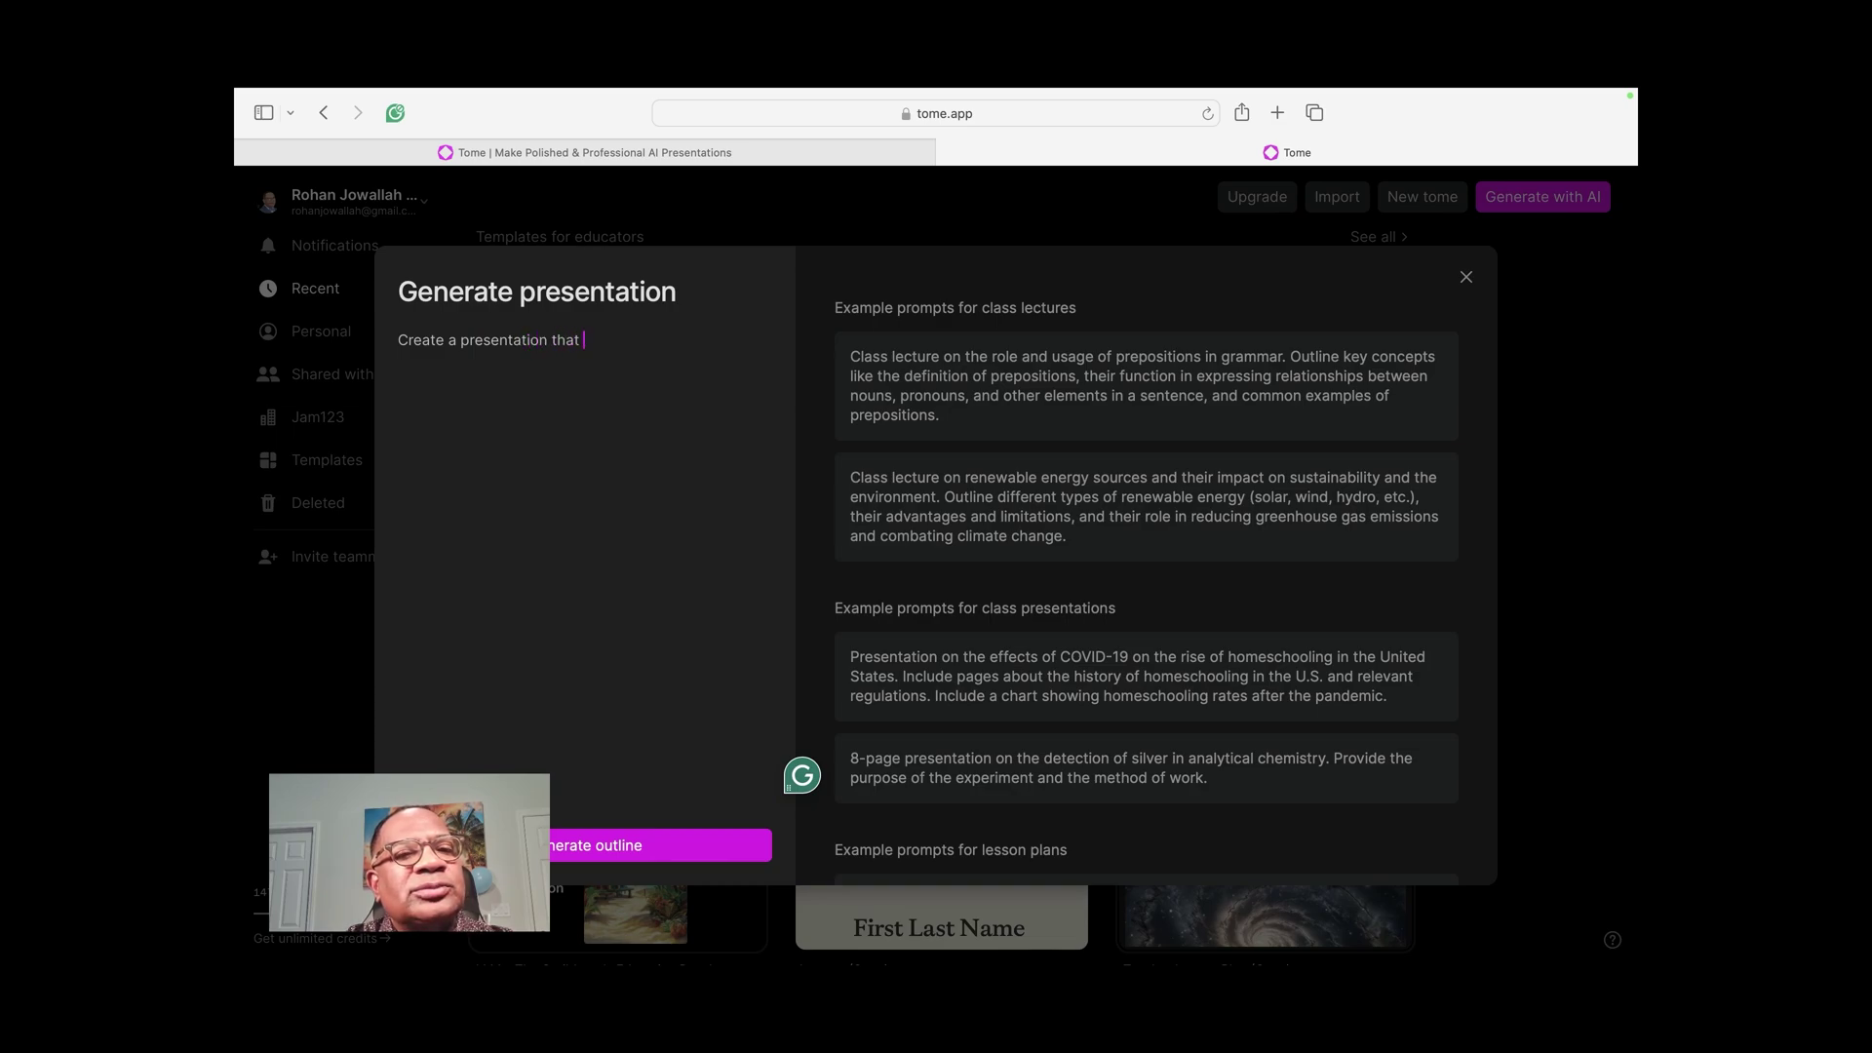
text(g)
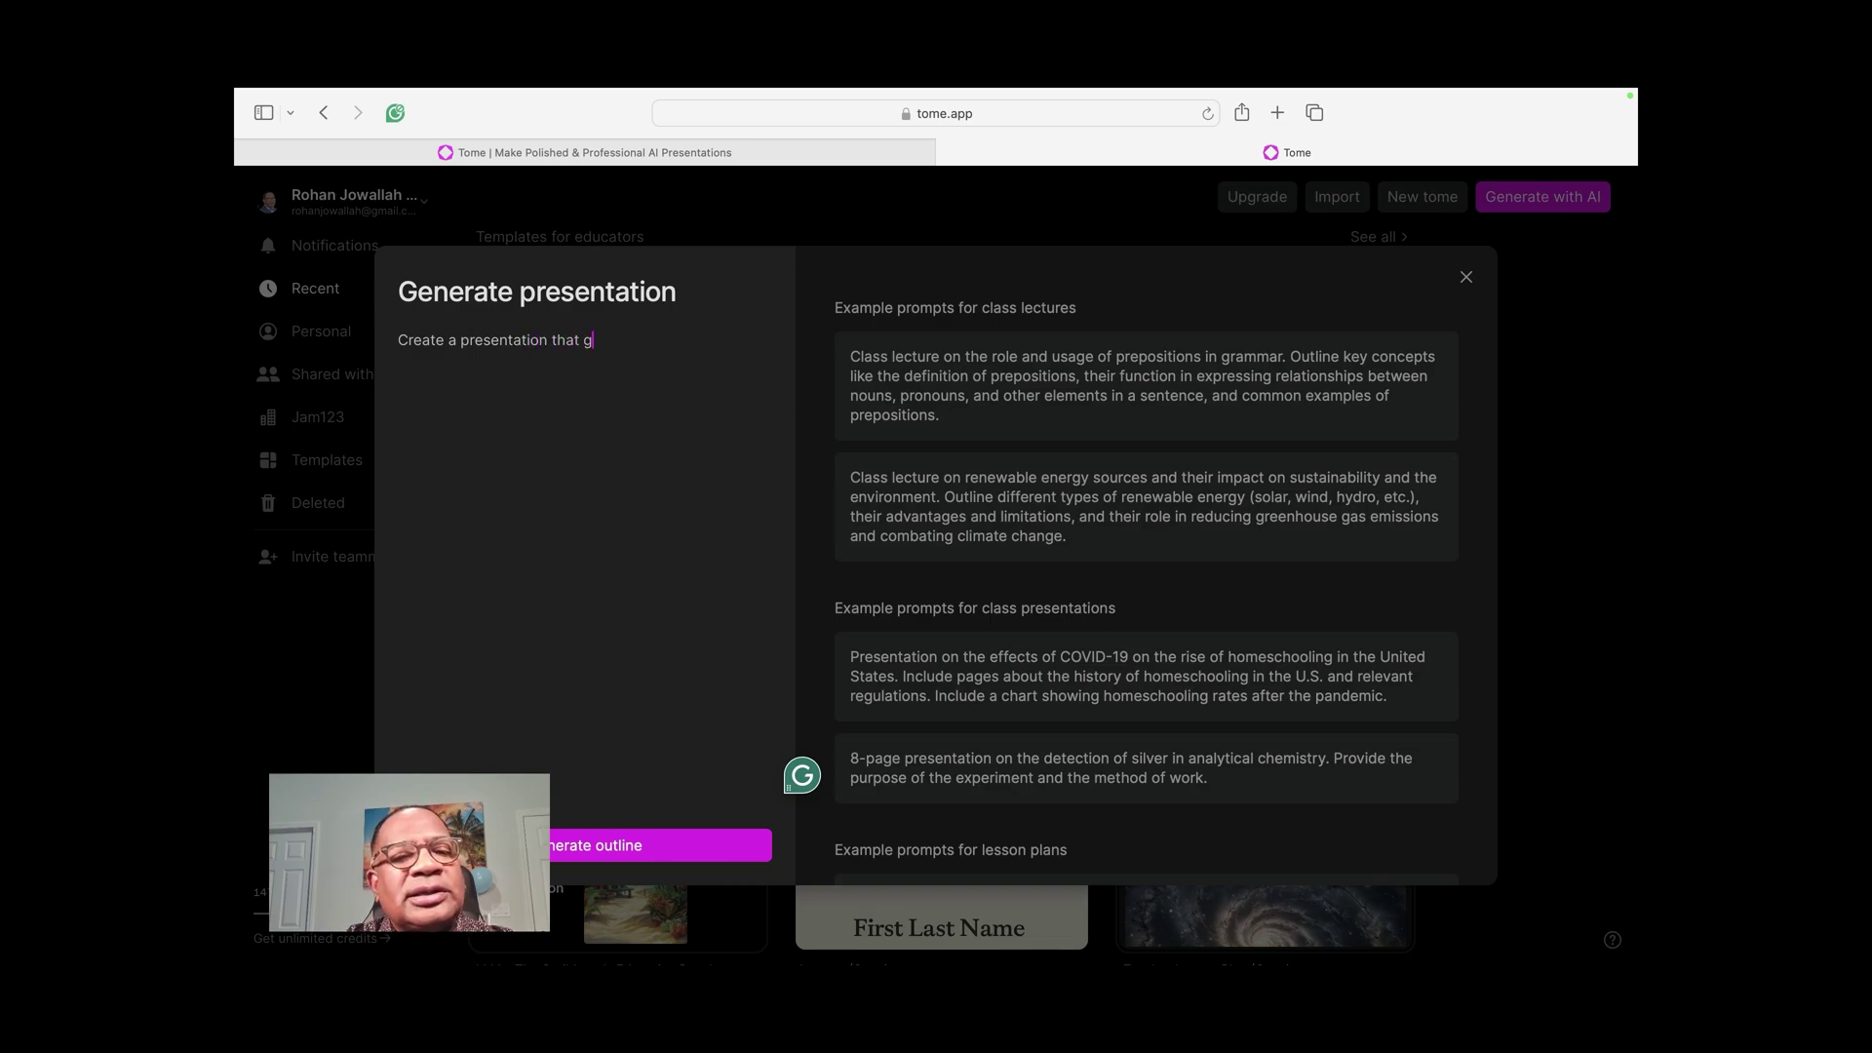
text(ives the ke)
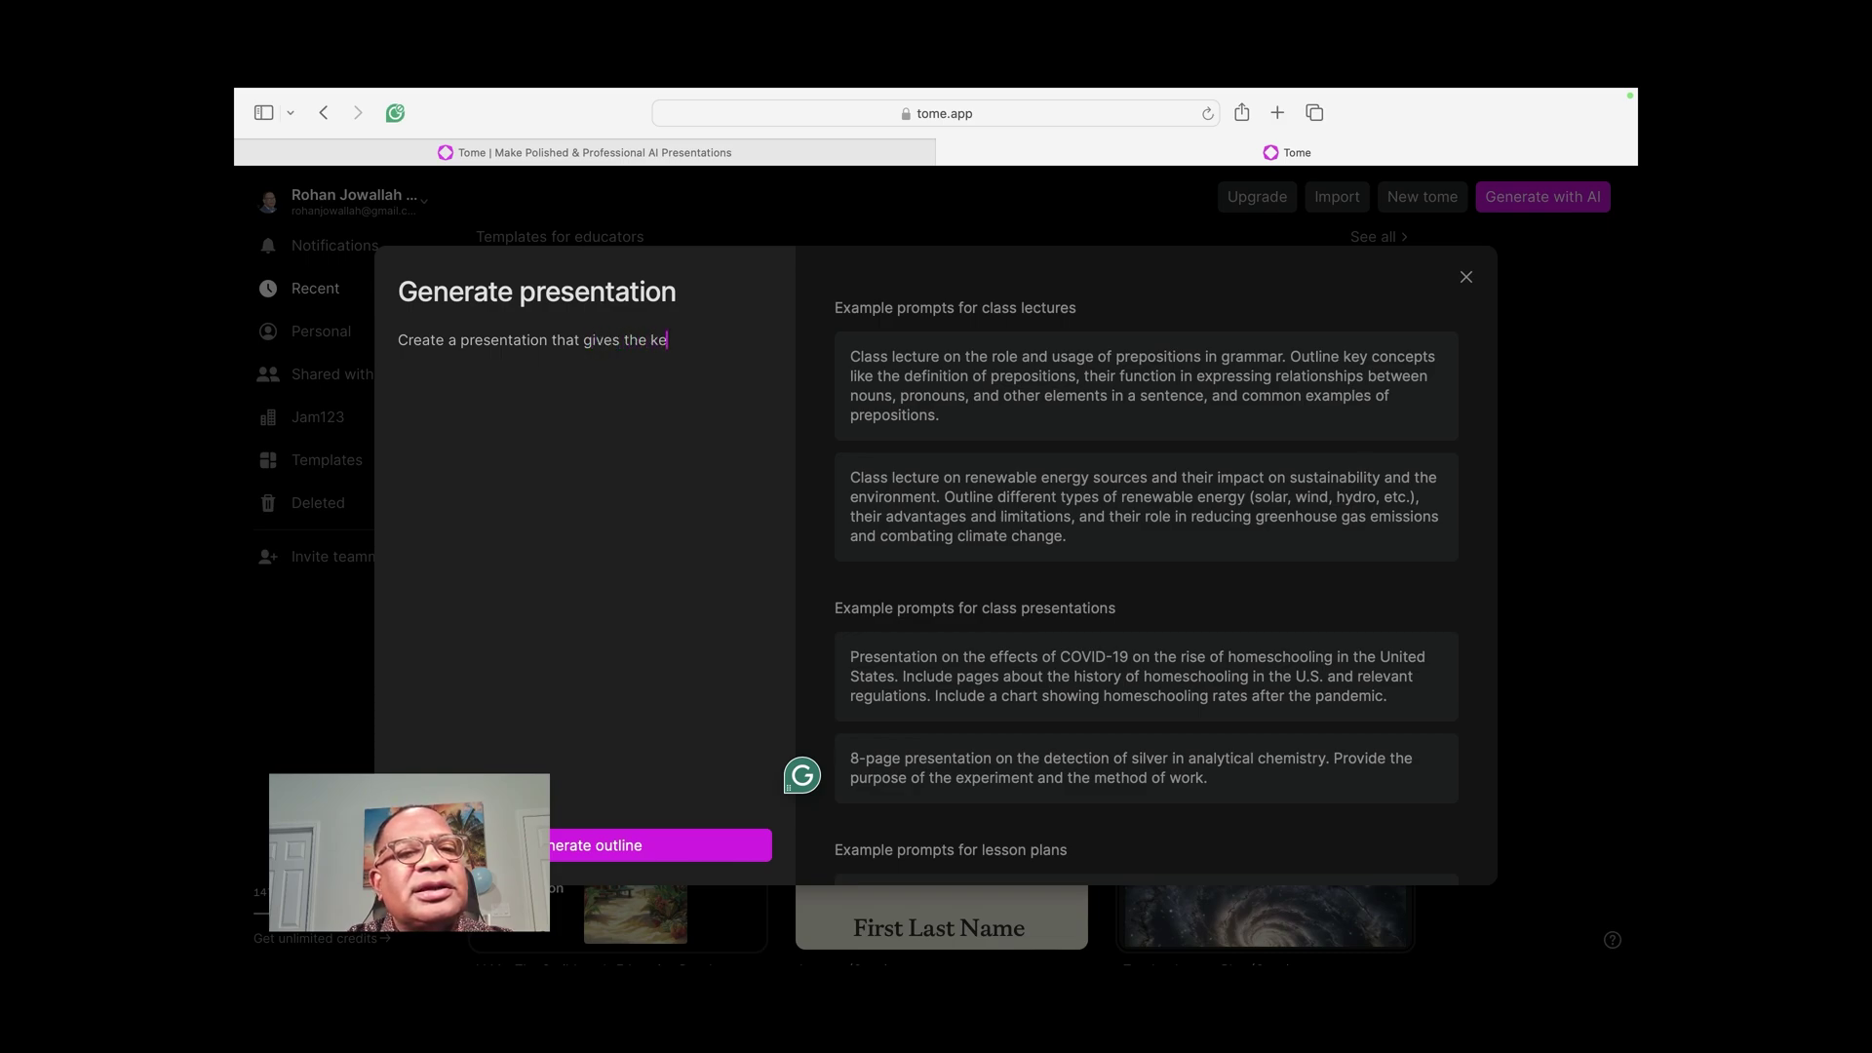
text(y p)
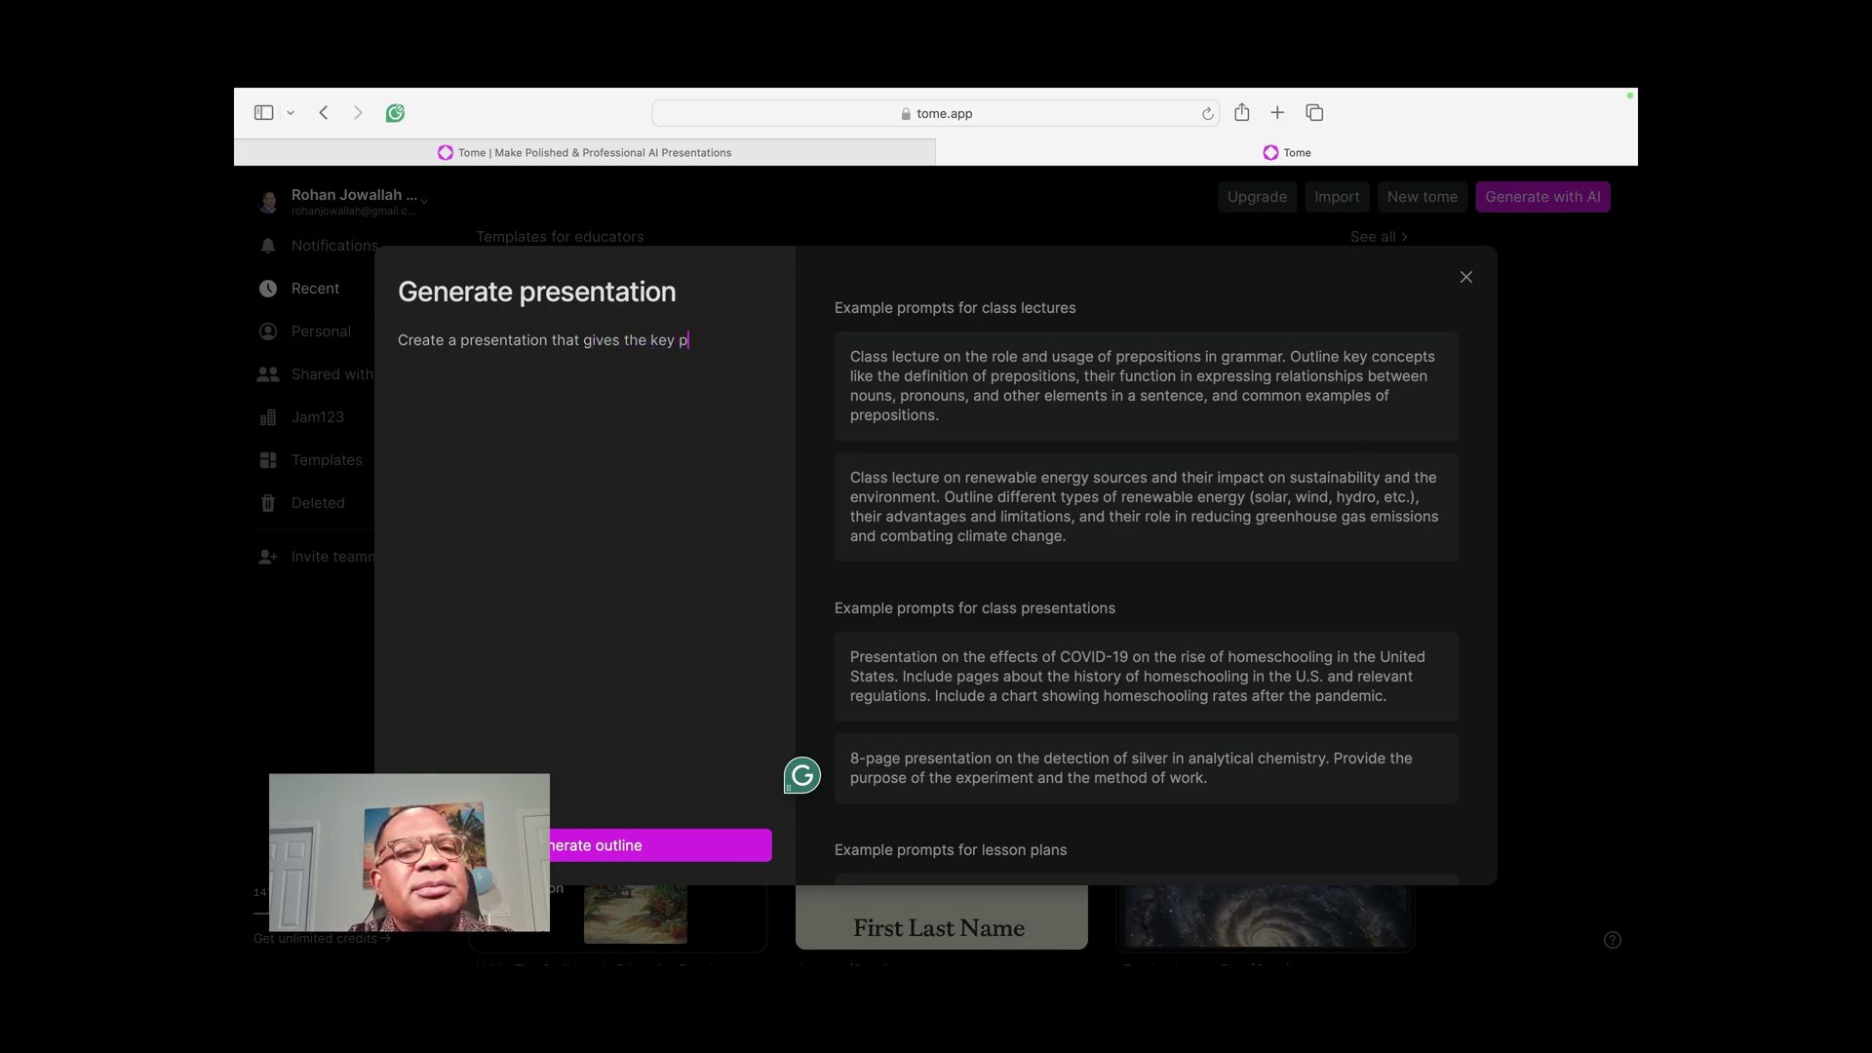
text(rin)
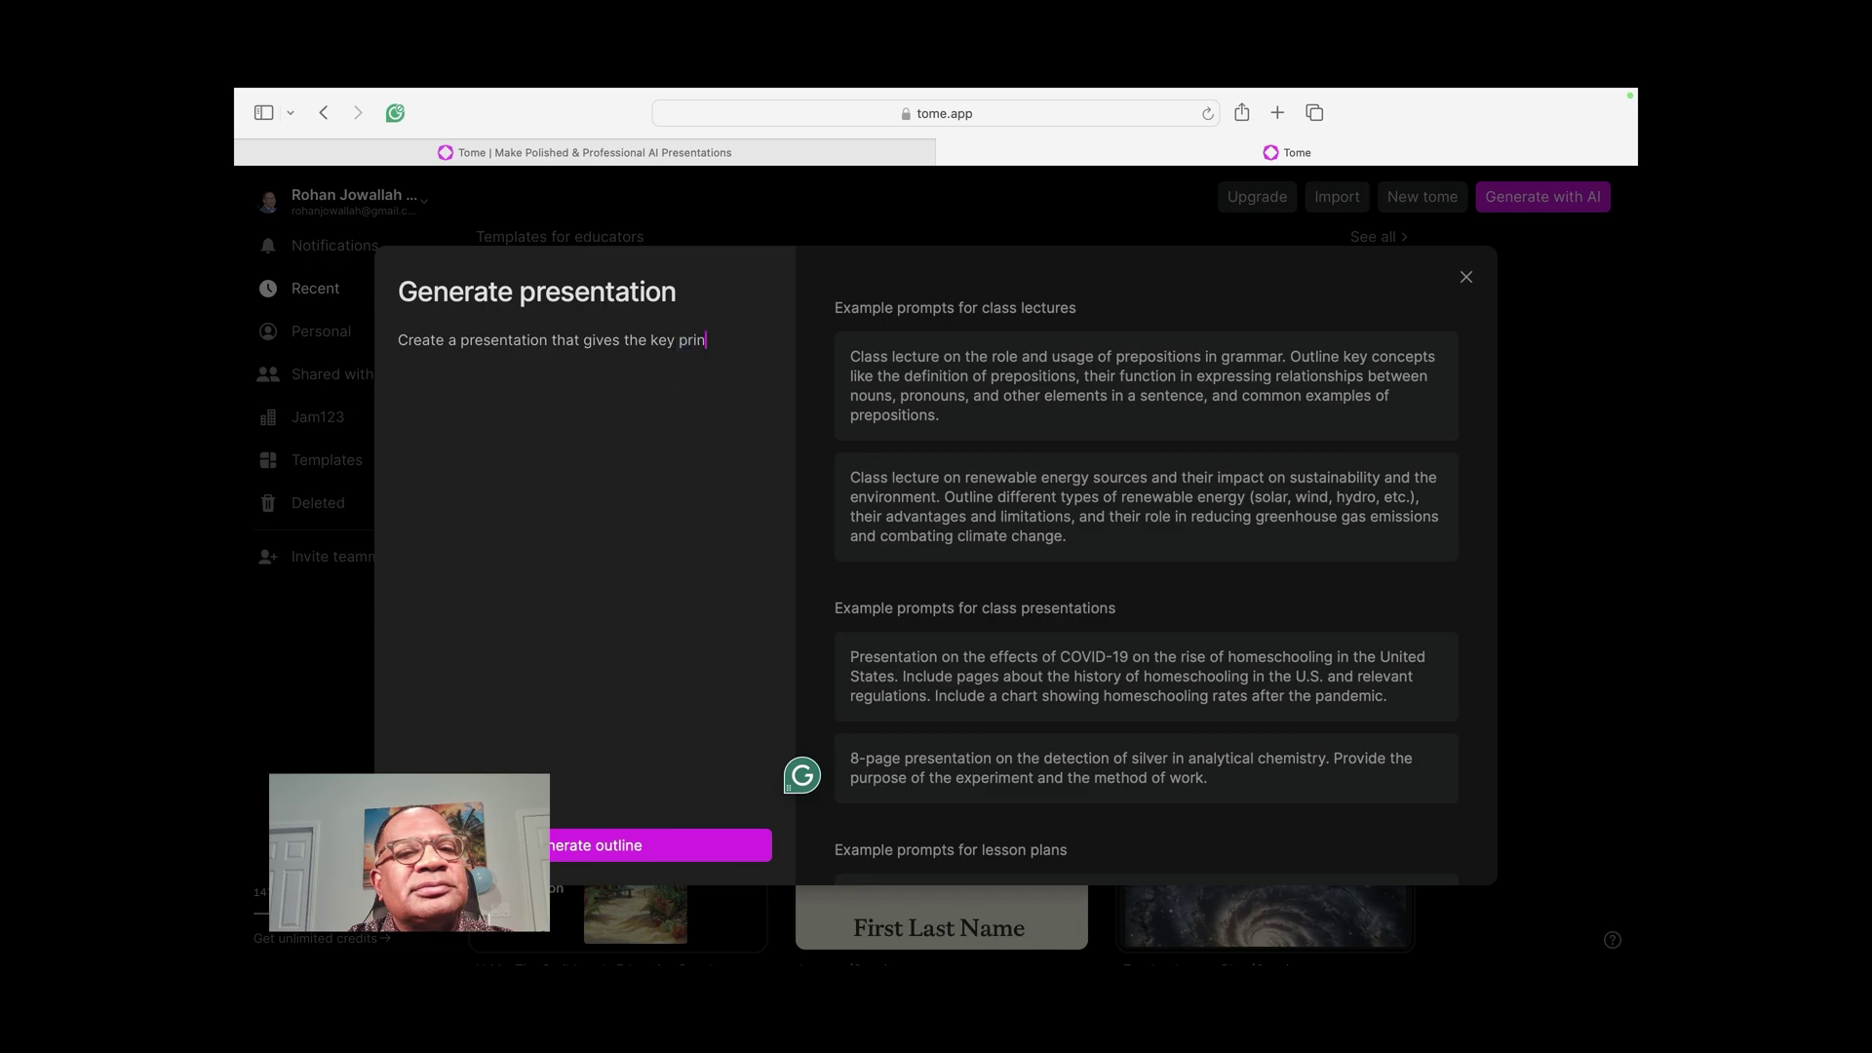
text(ciples of )
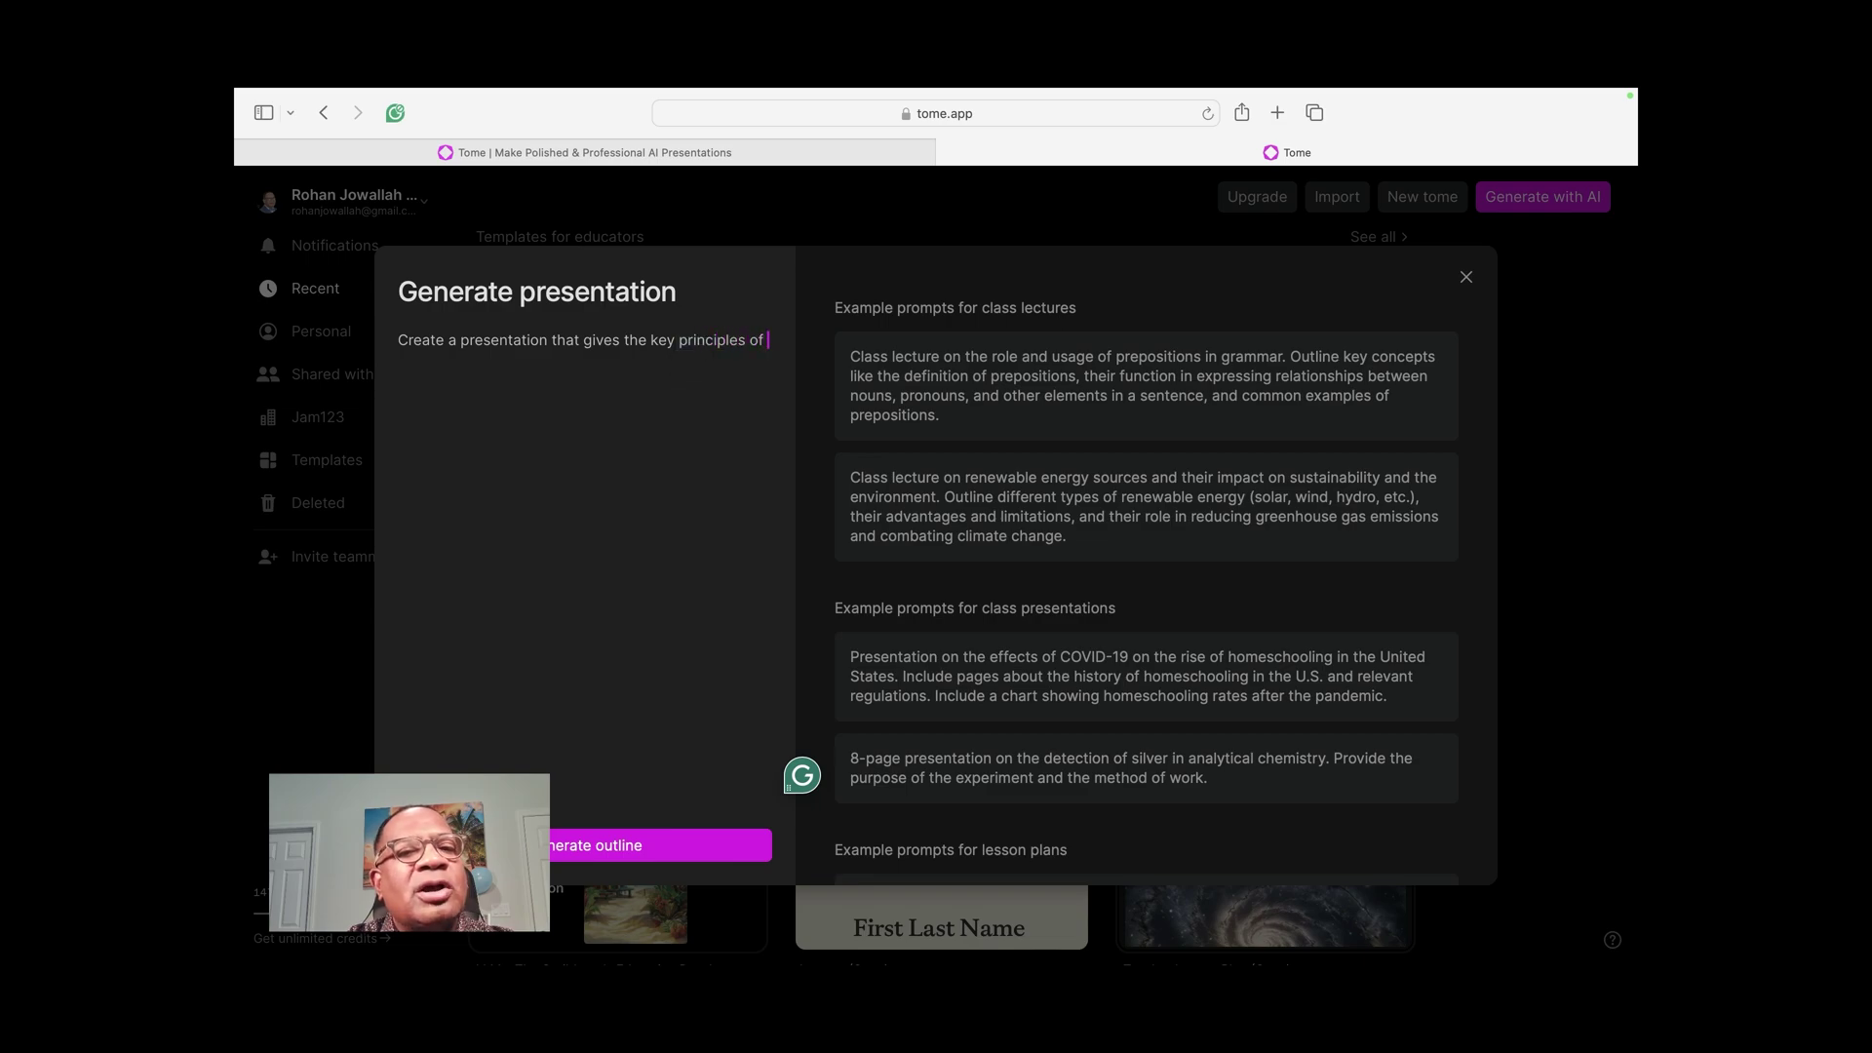
text(social work.)
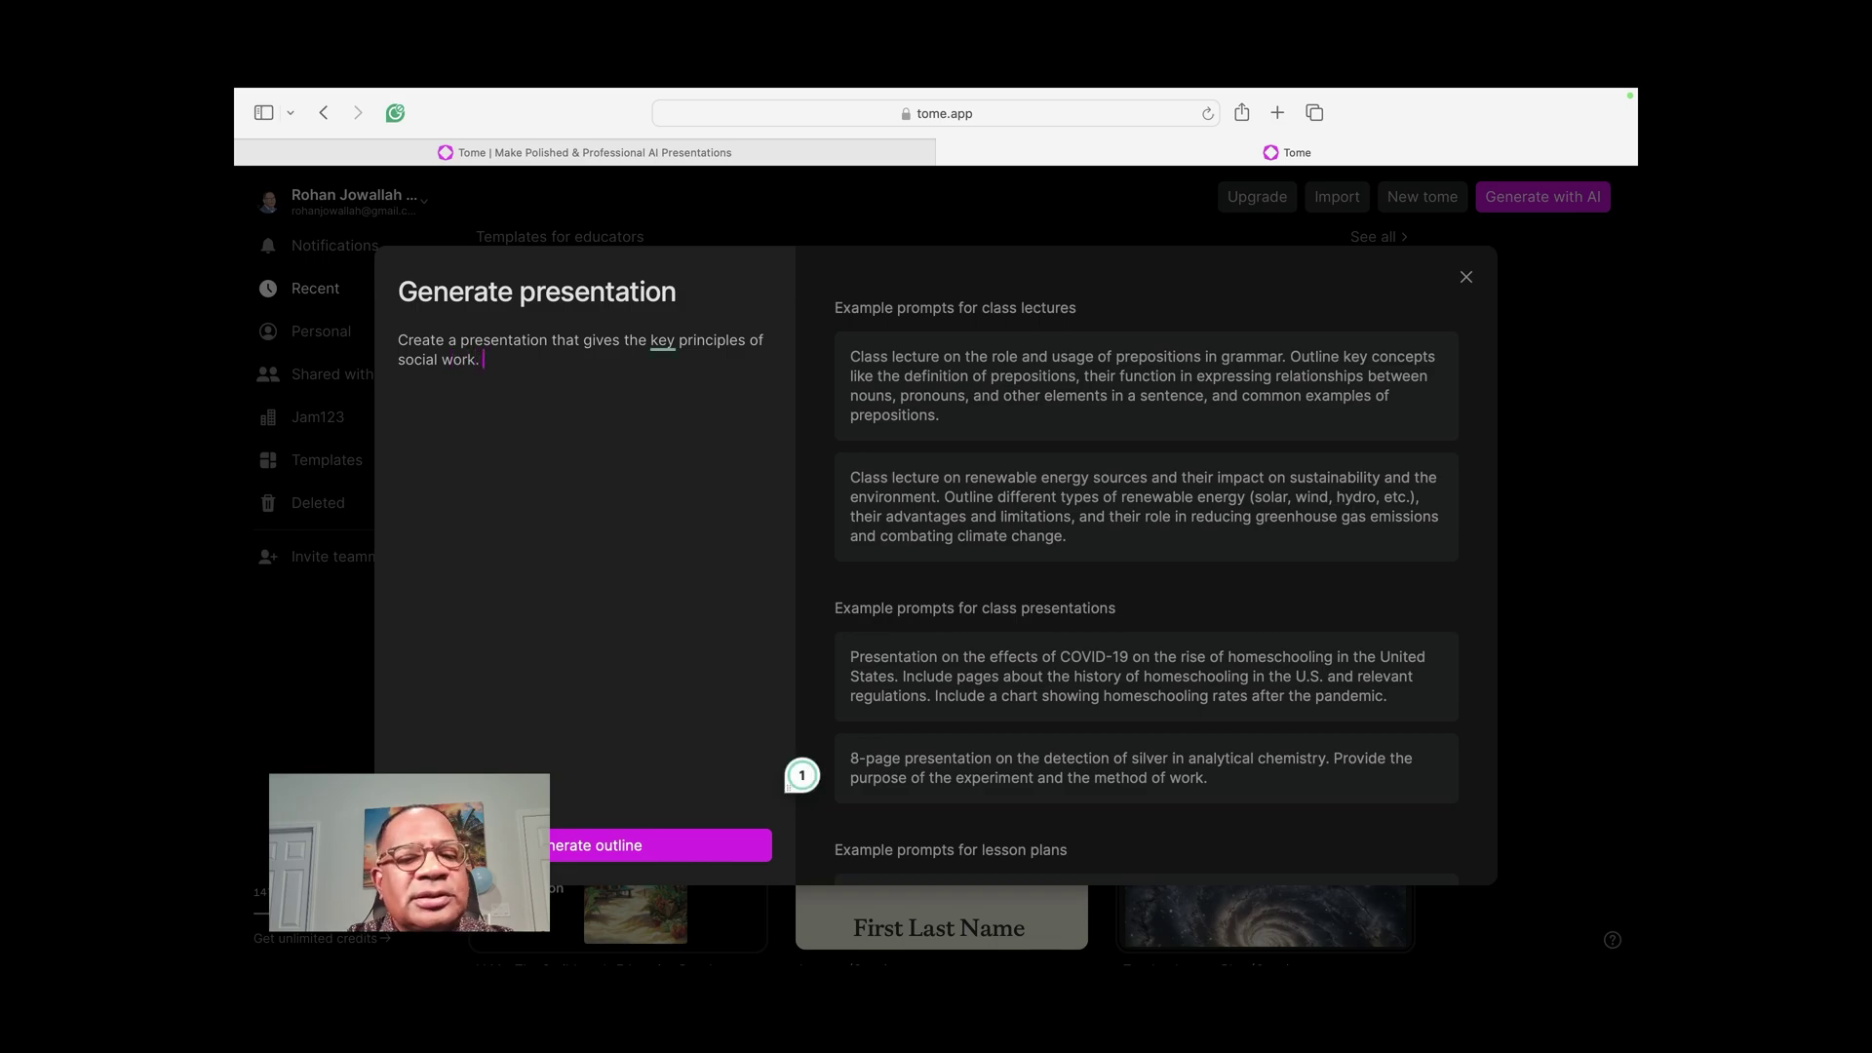
- Change 'key' to 'fundamental' and add 'Outline, these principles in the context of child protection.'
mouse_move(671, 337)
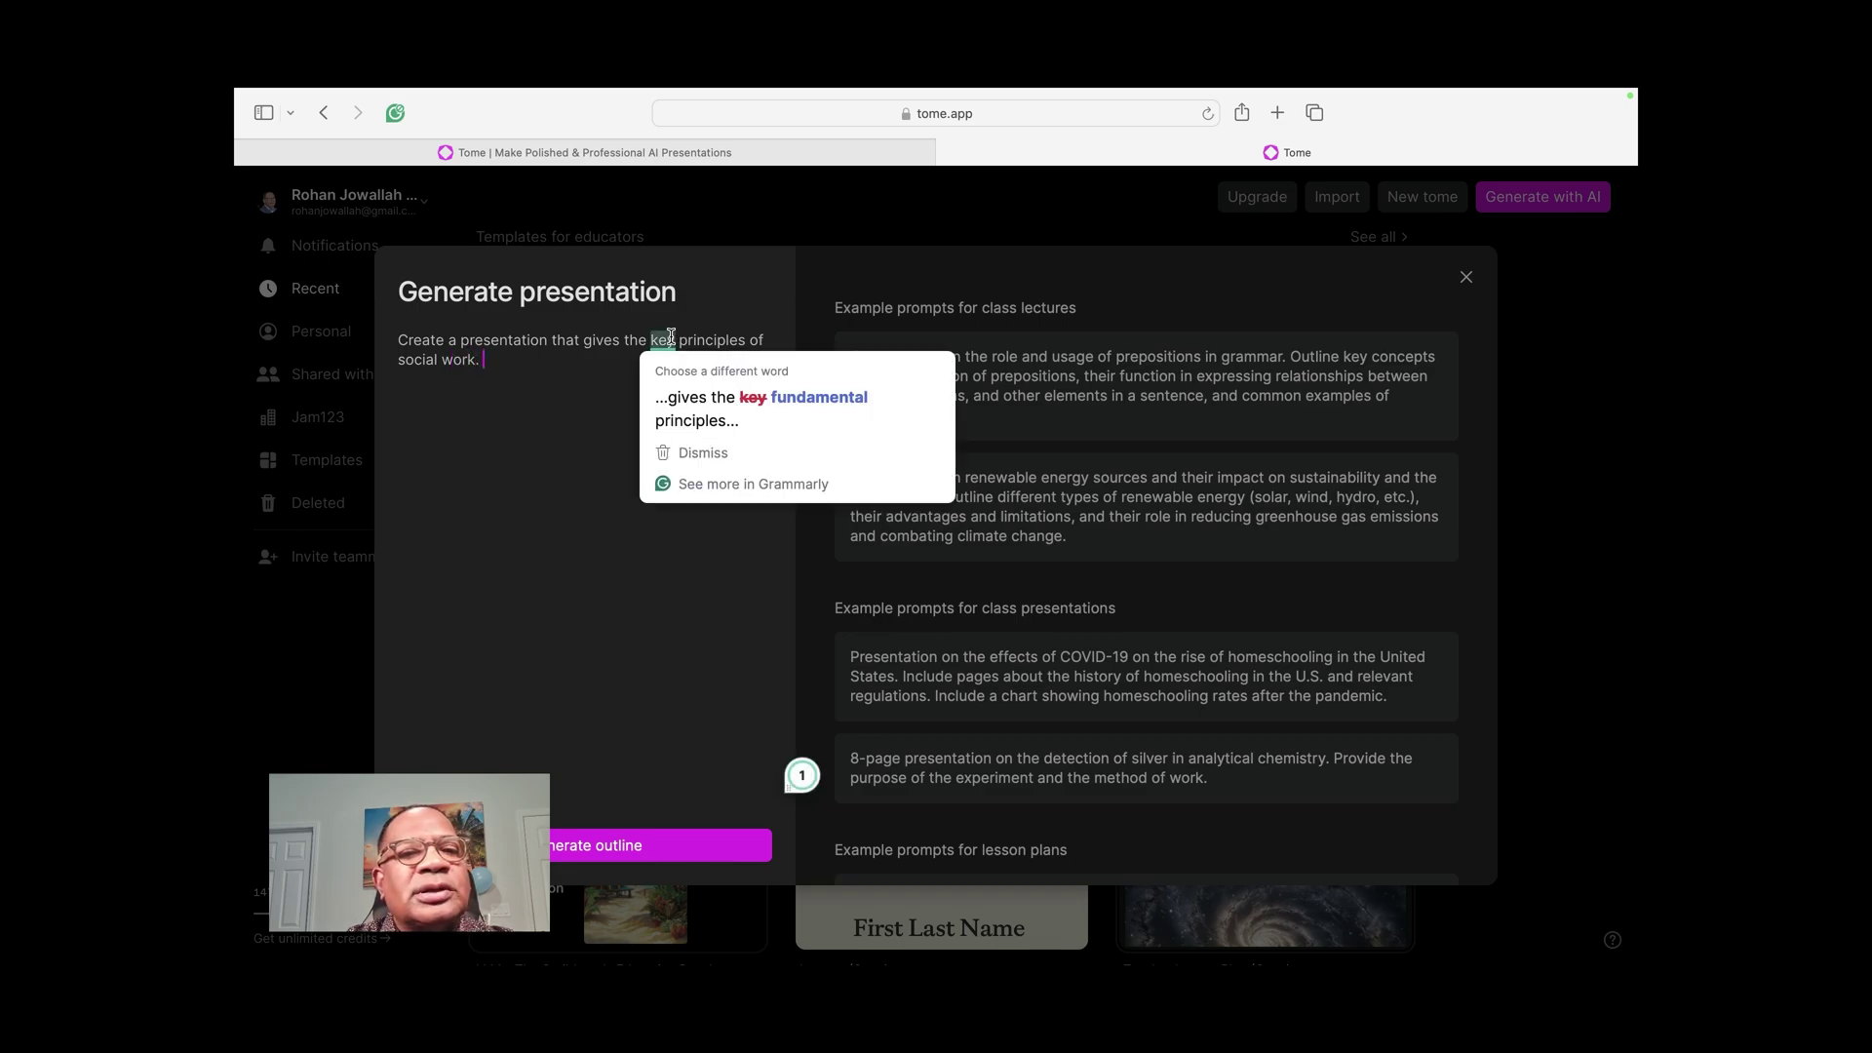
click(685, 407)
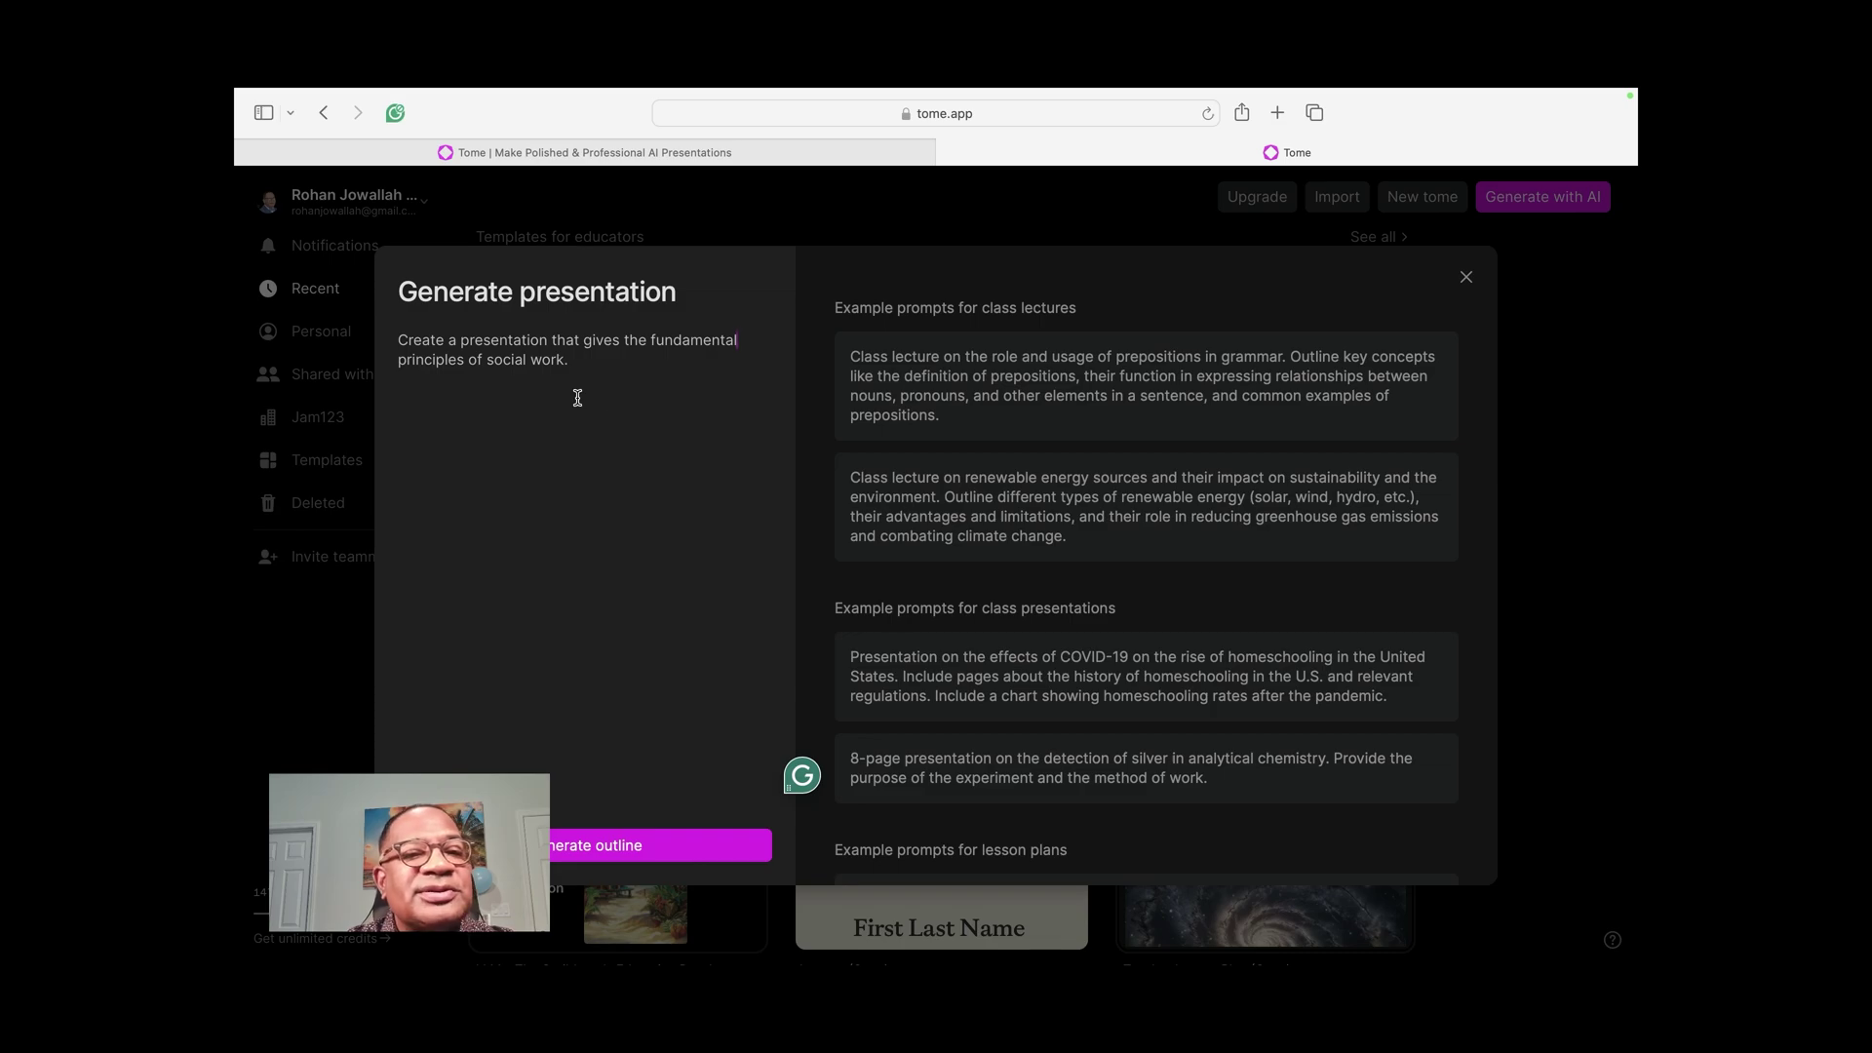
click(575, 363)
text(Outline)
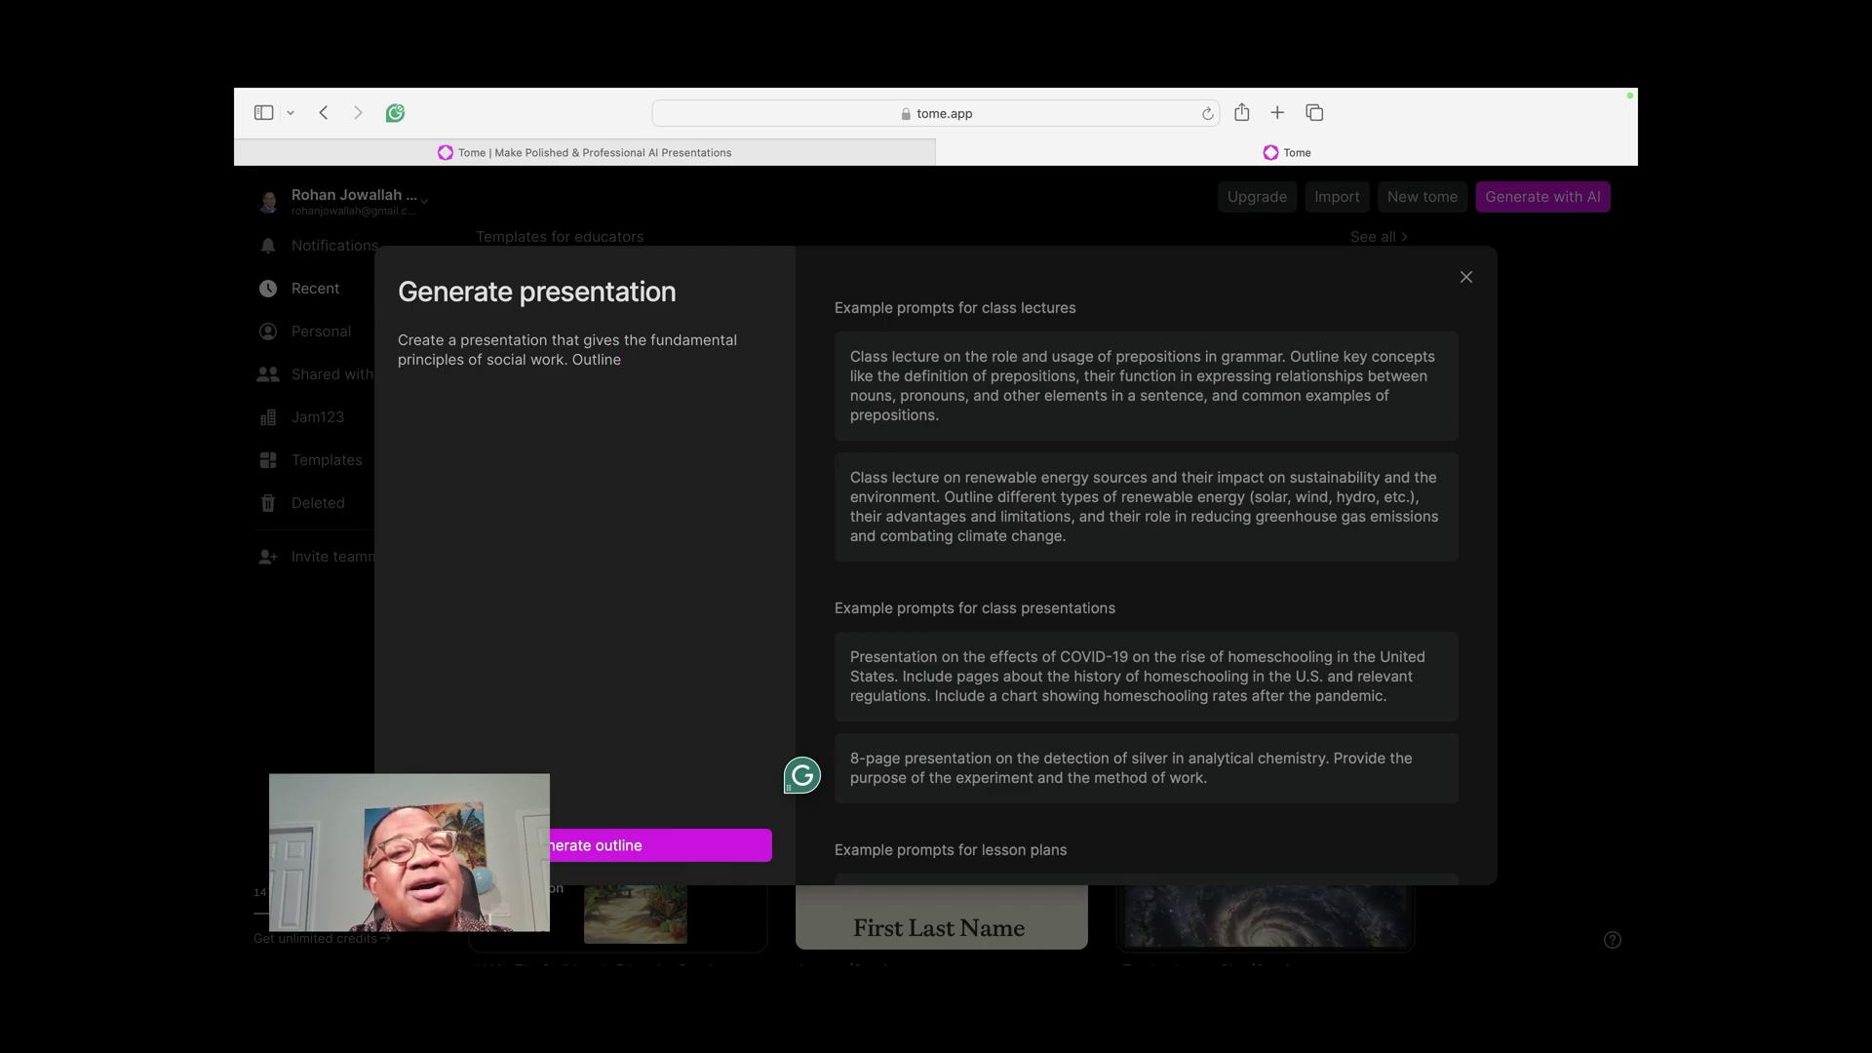
text(, )
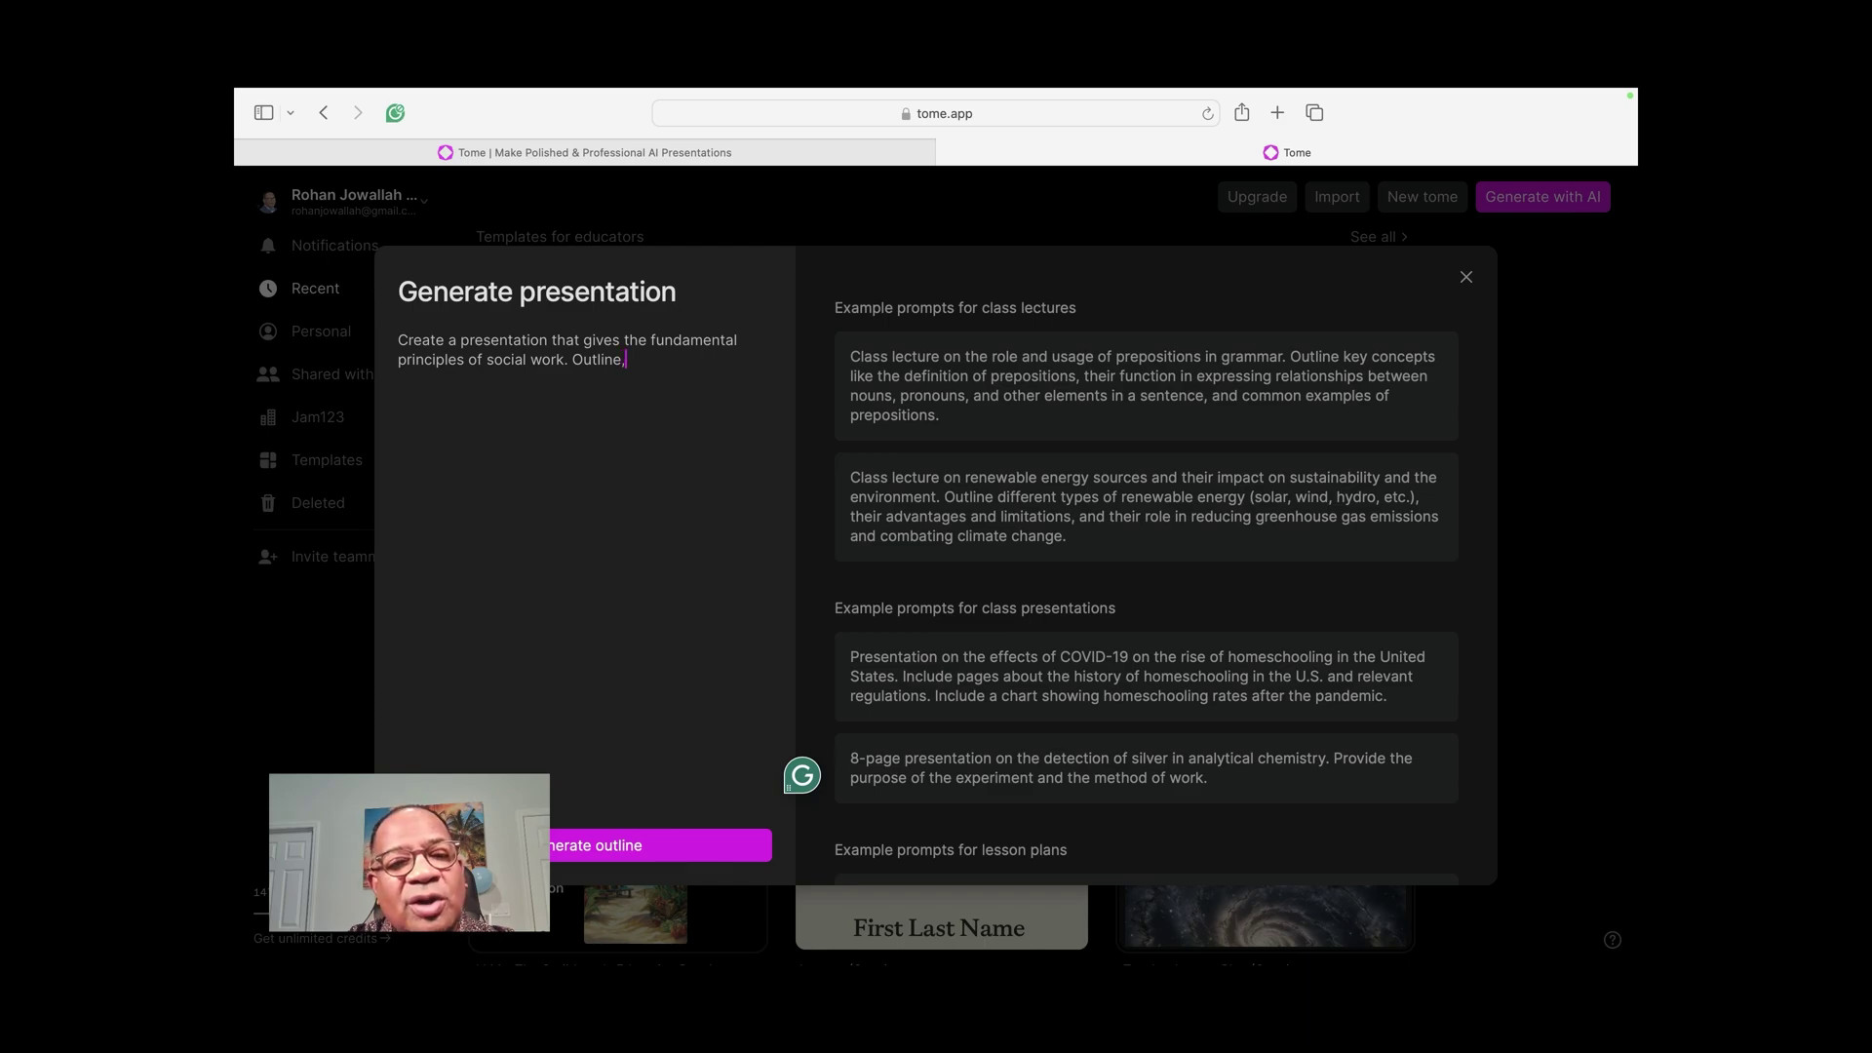
text(thes)
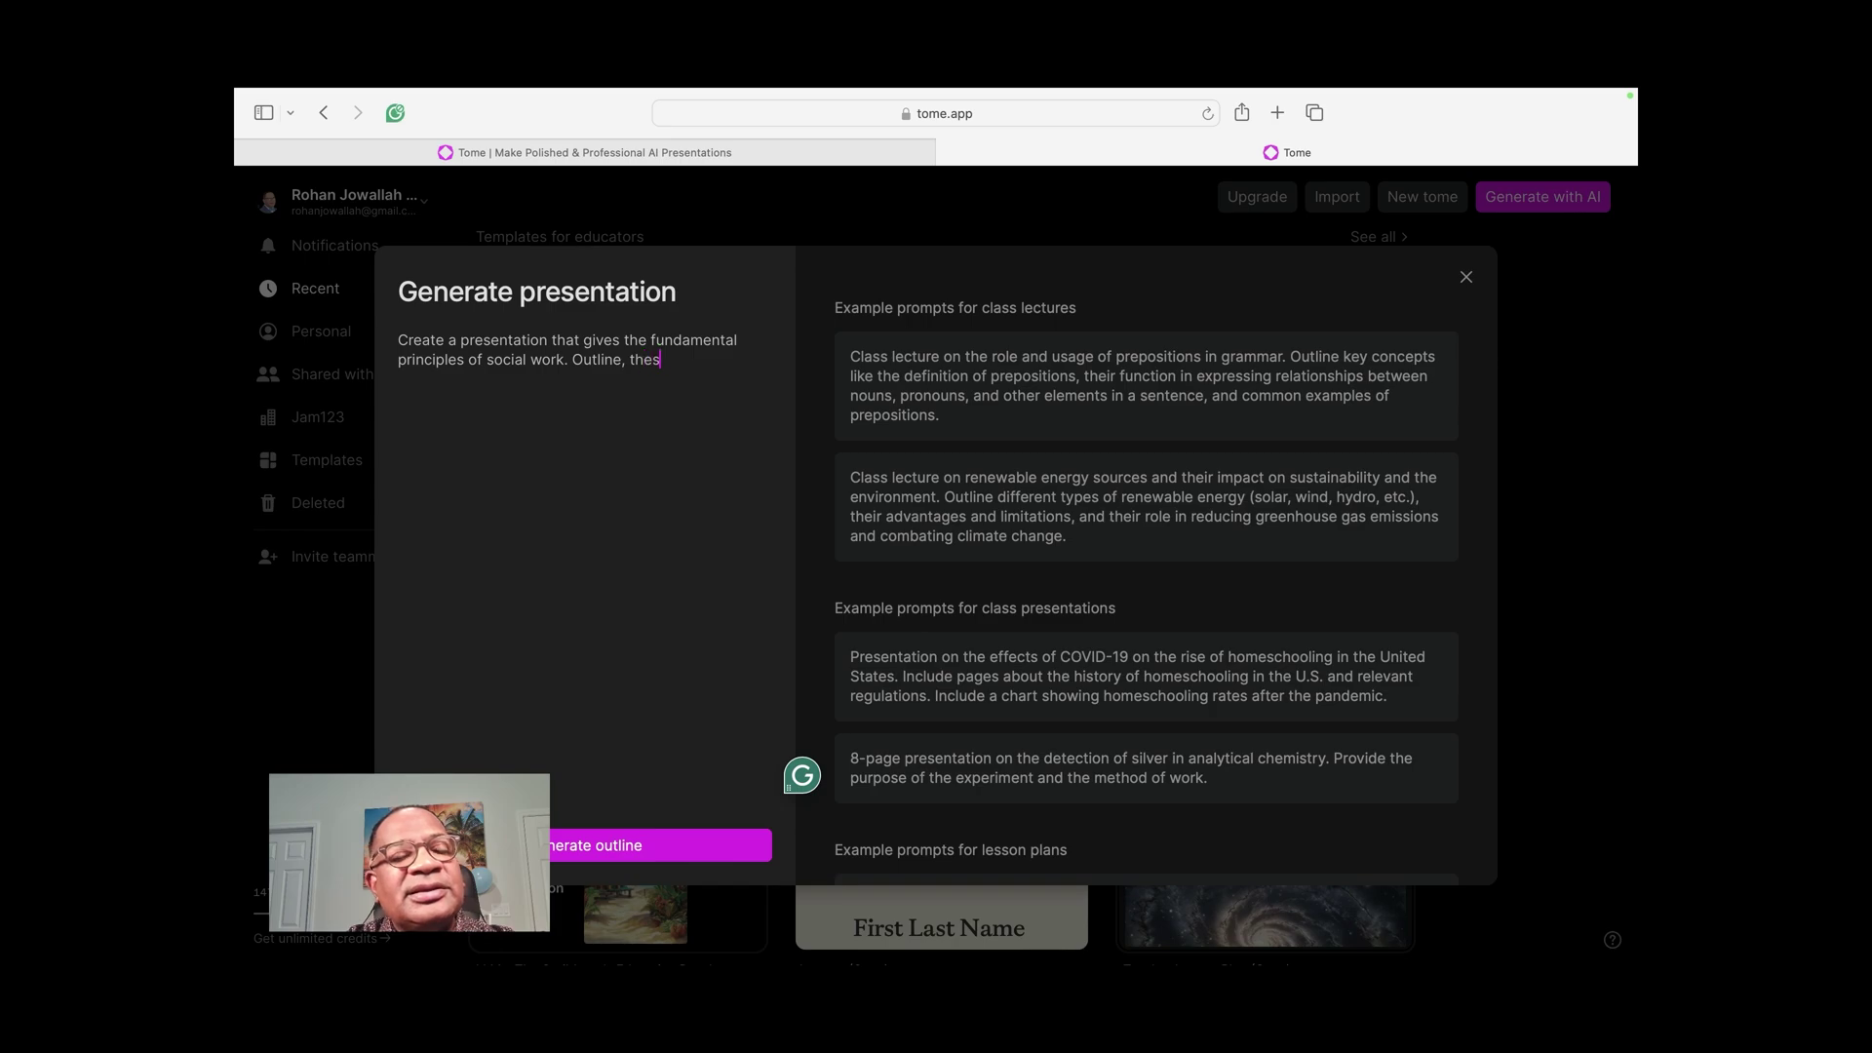
text(e princ)
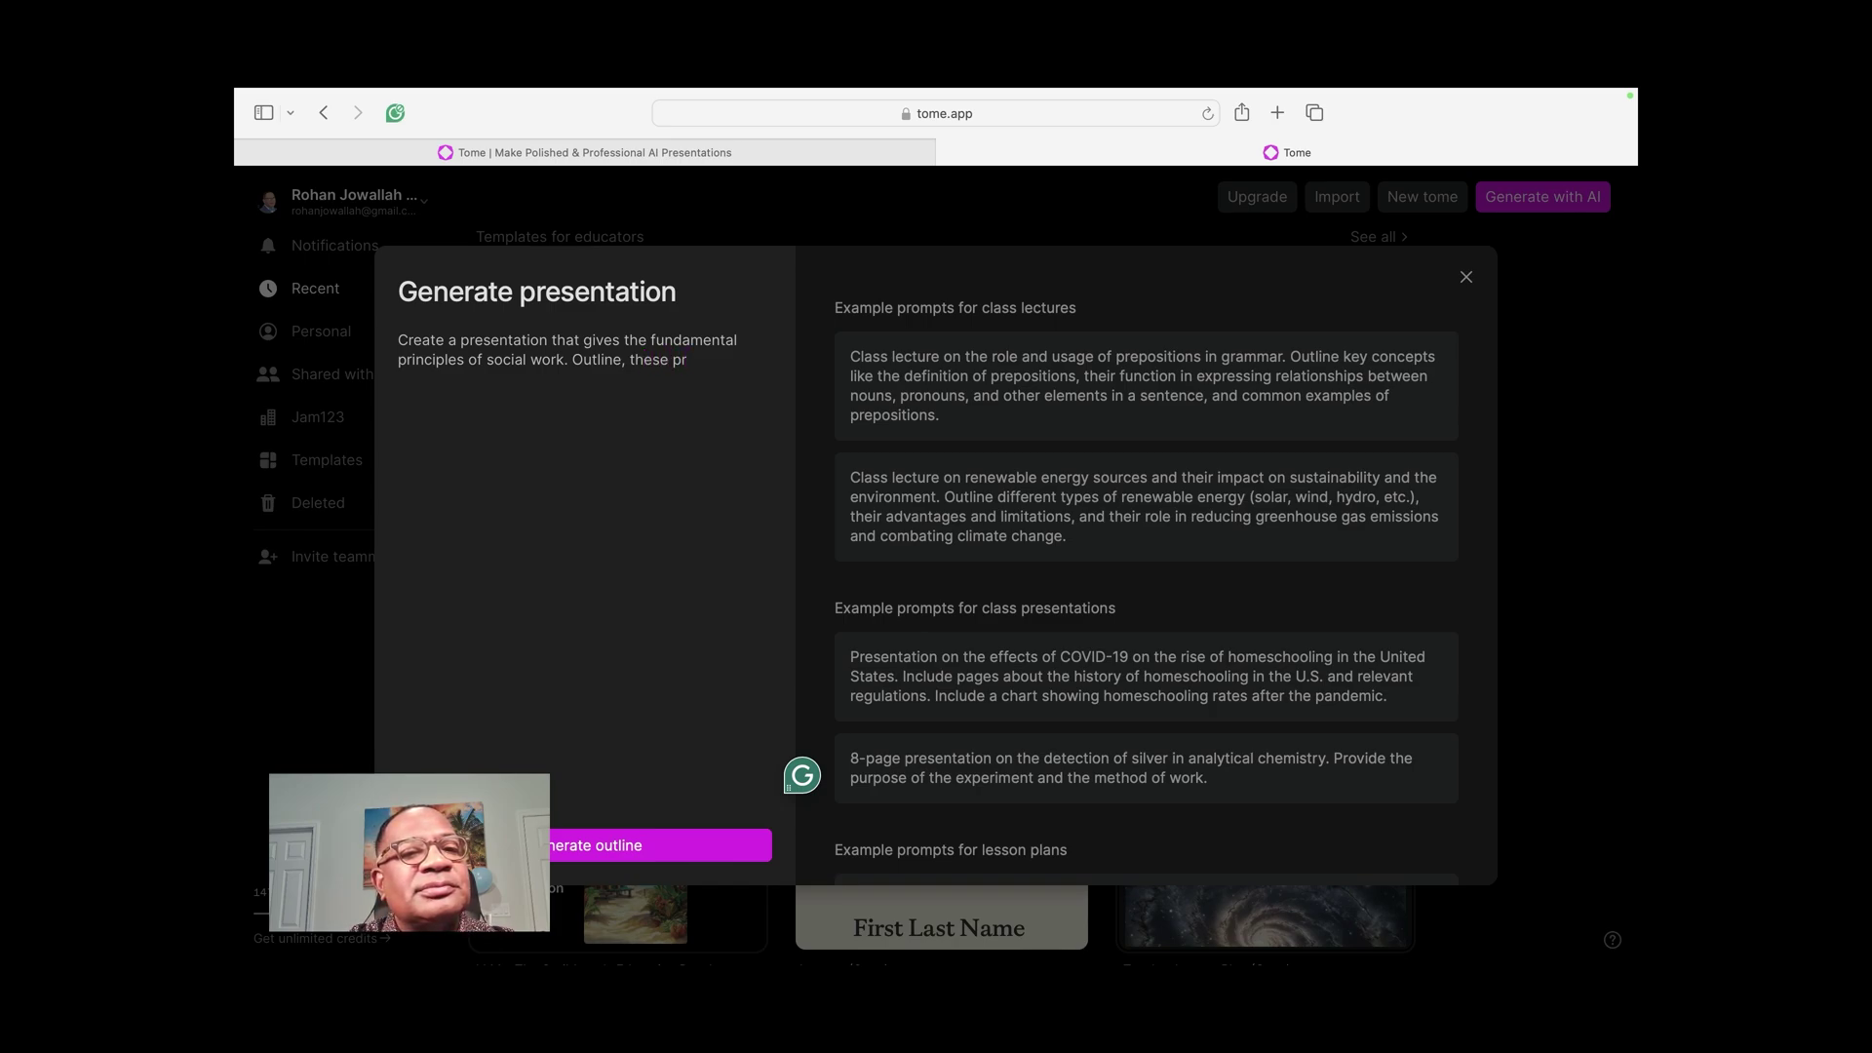
text(iples )
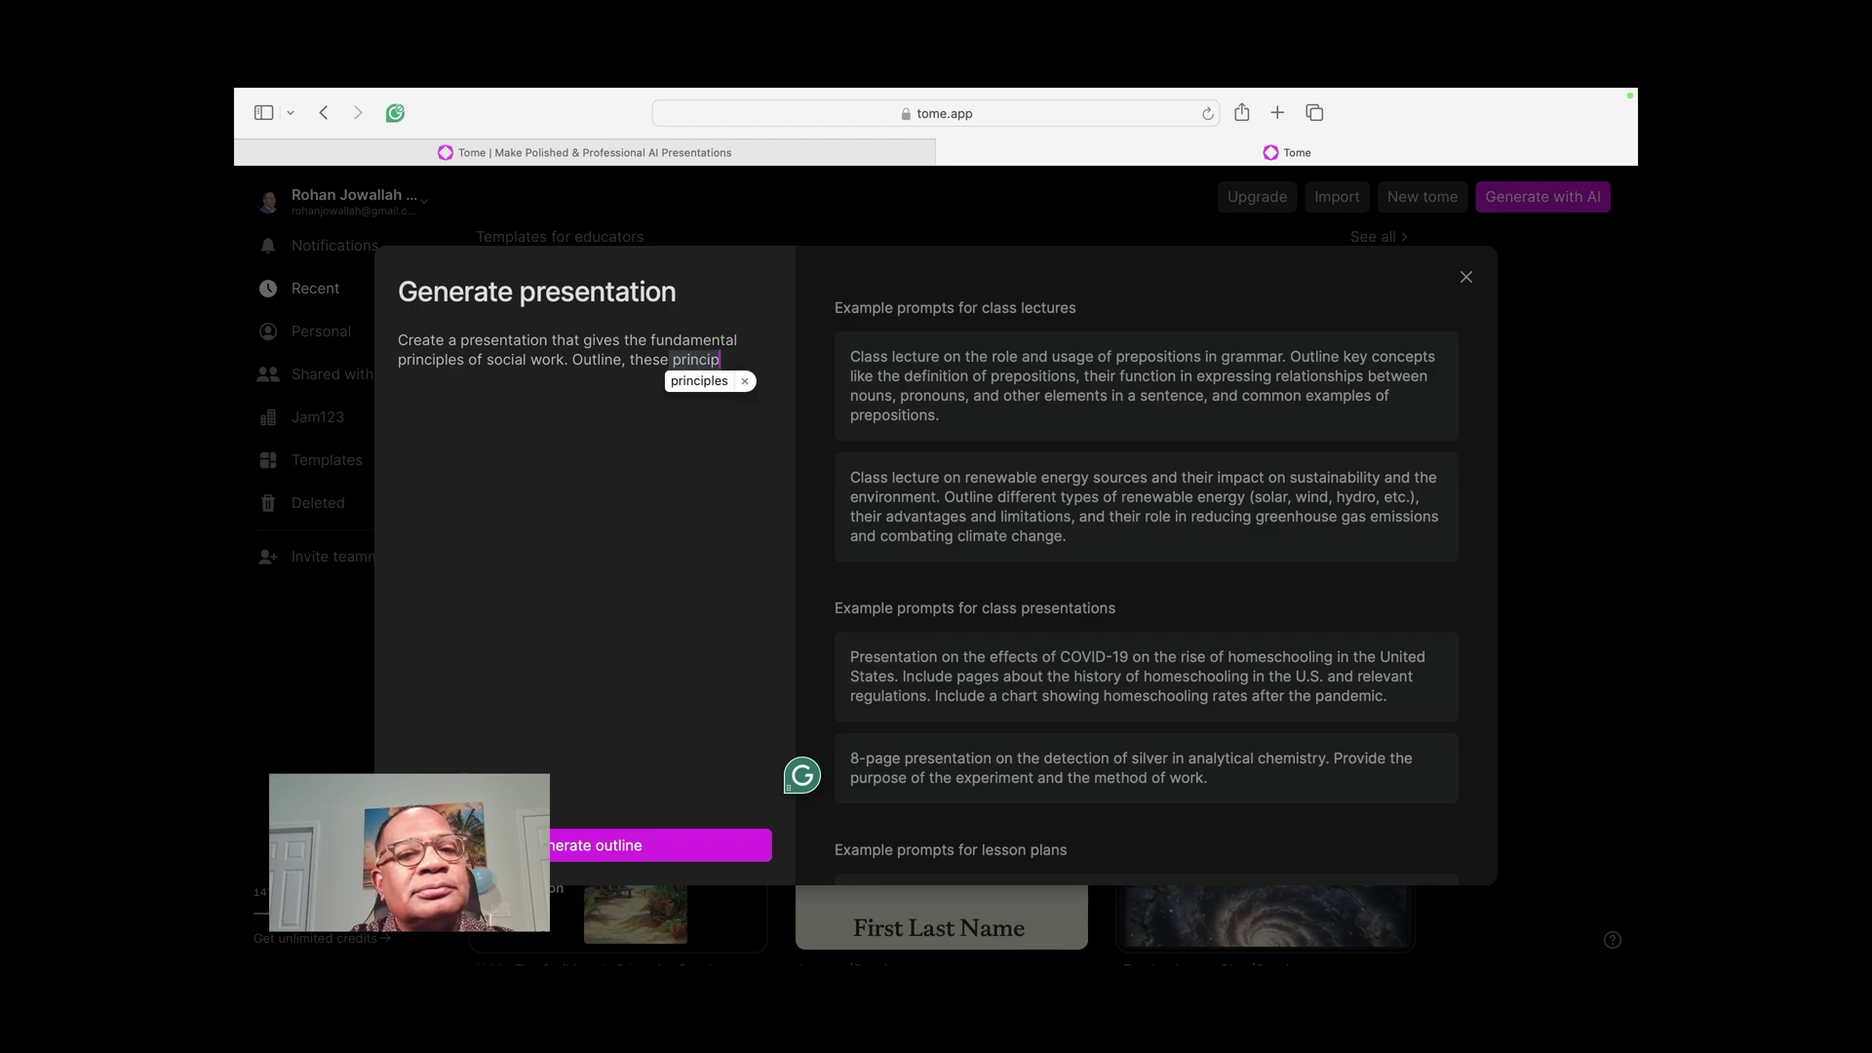
text(in the co)
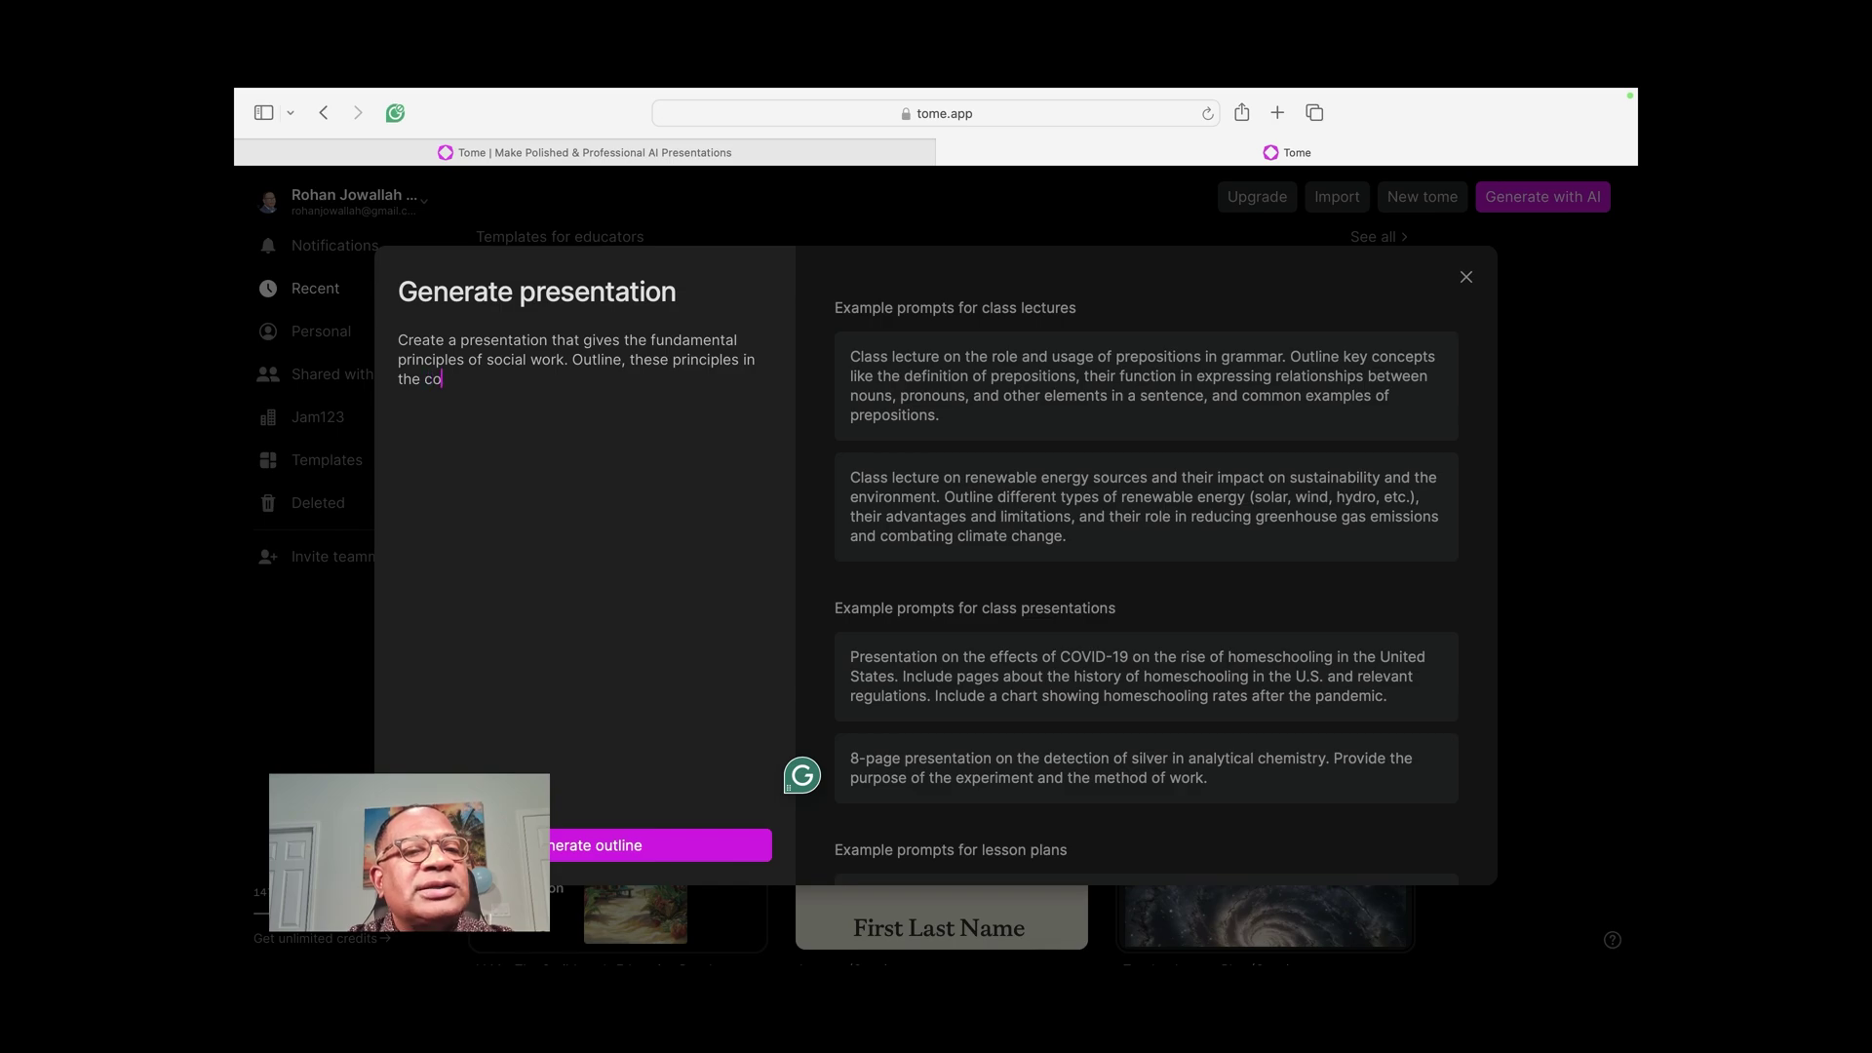
text(nte)
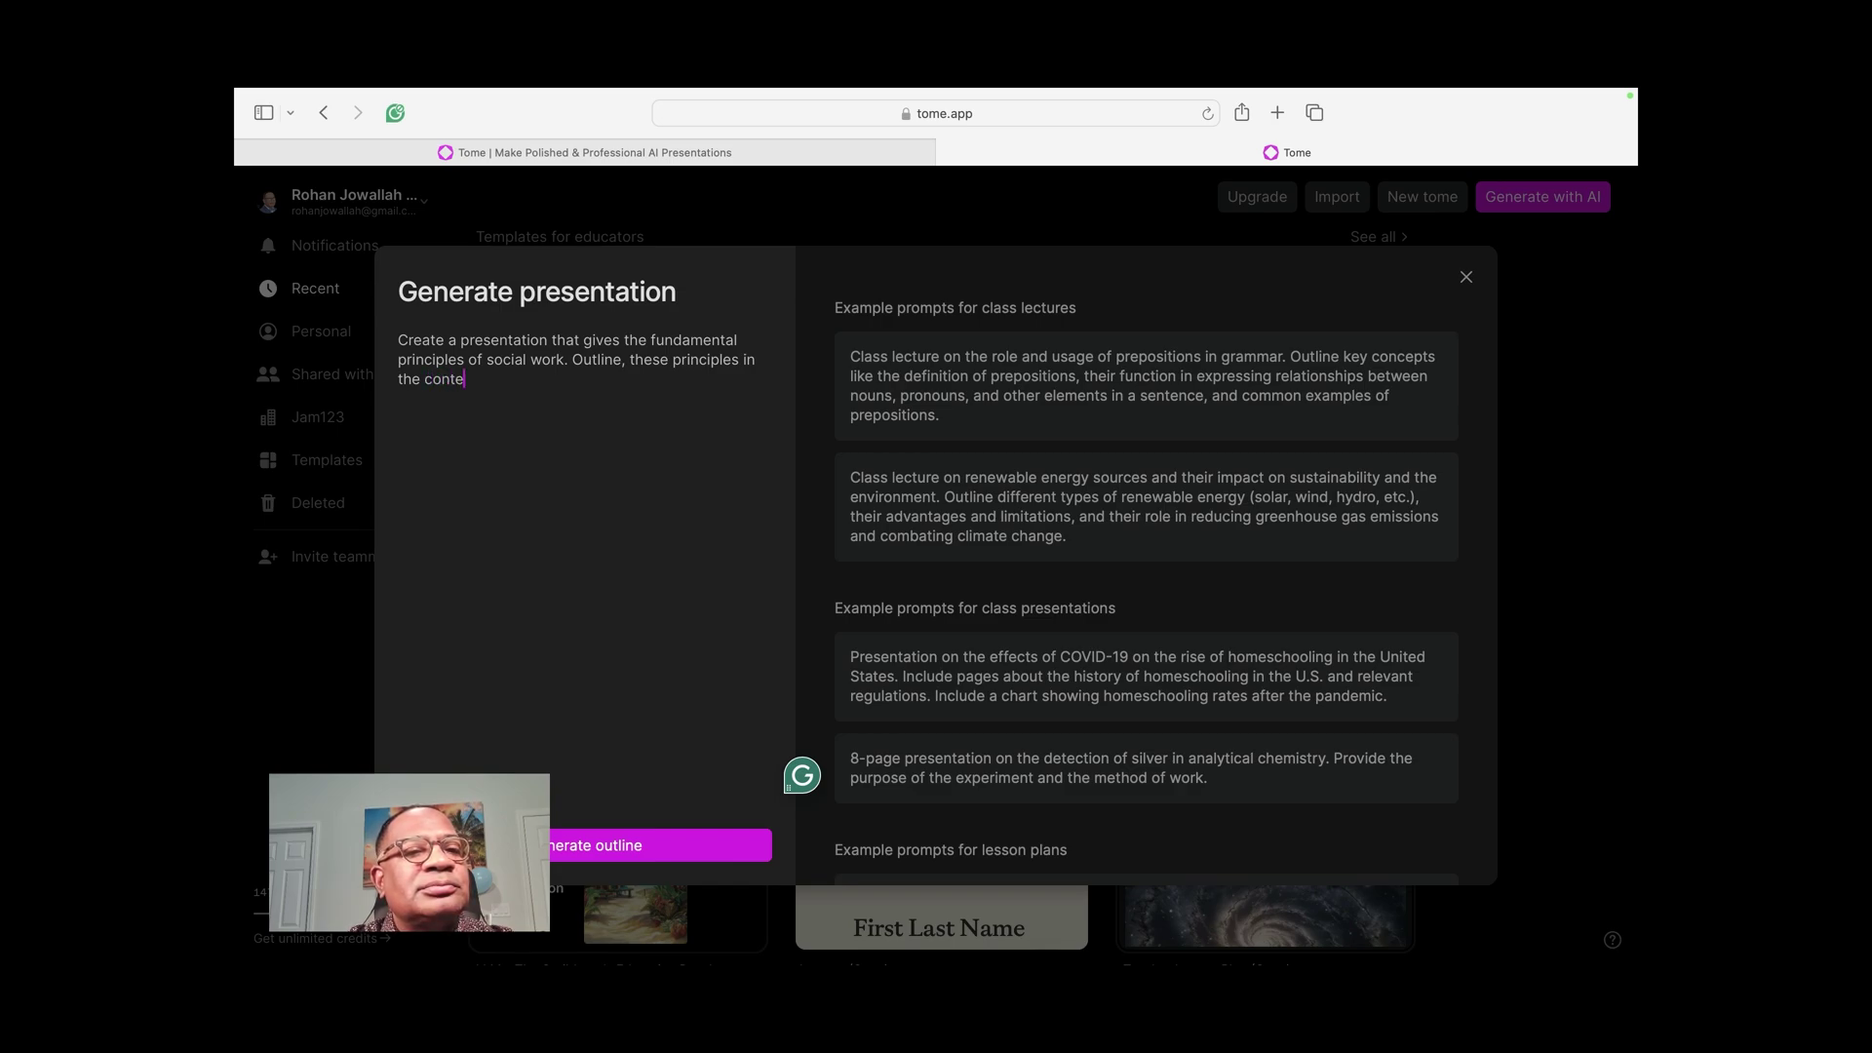
text(xt of chil)
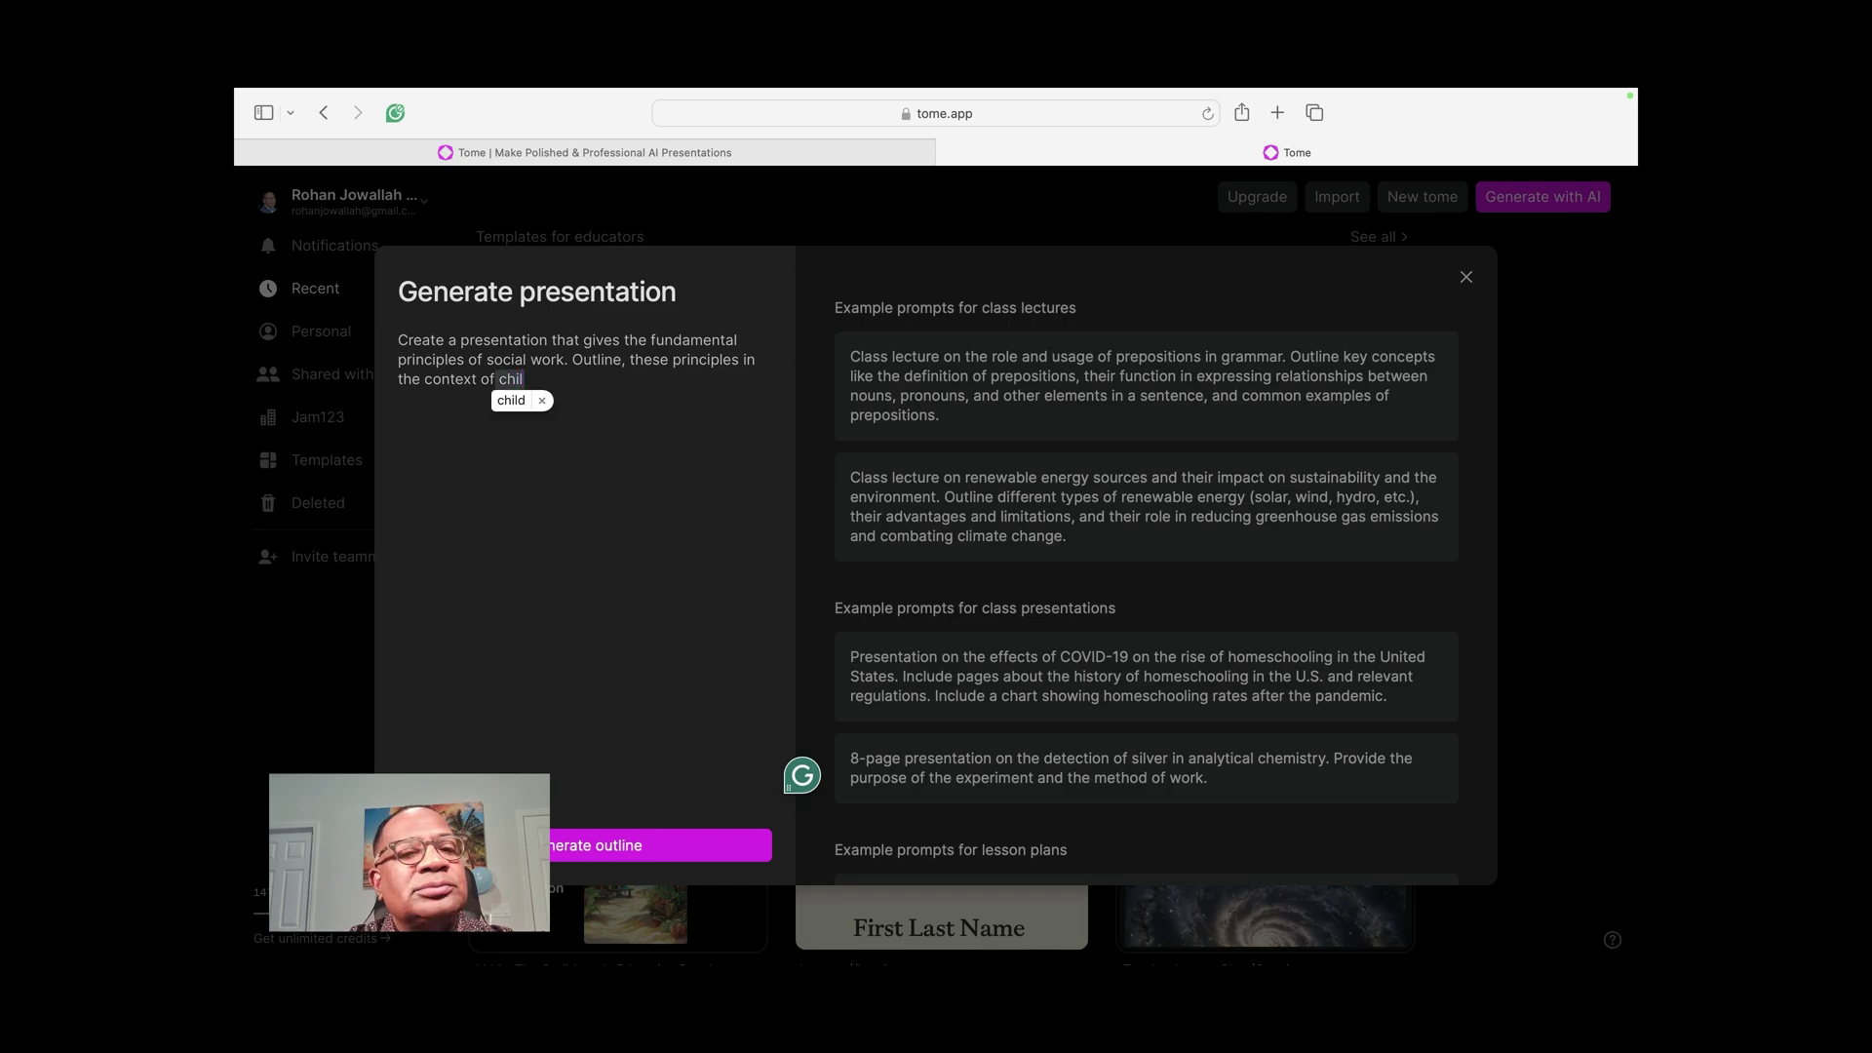
text(d protection.)
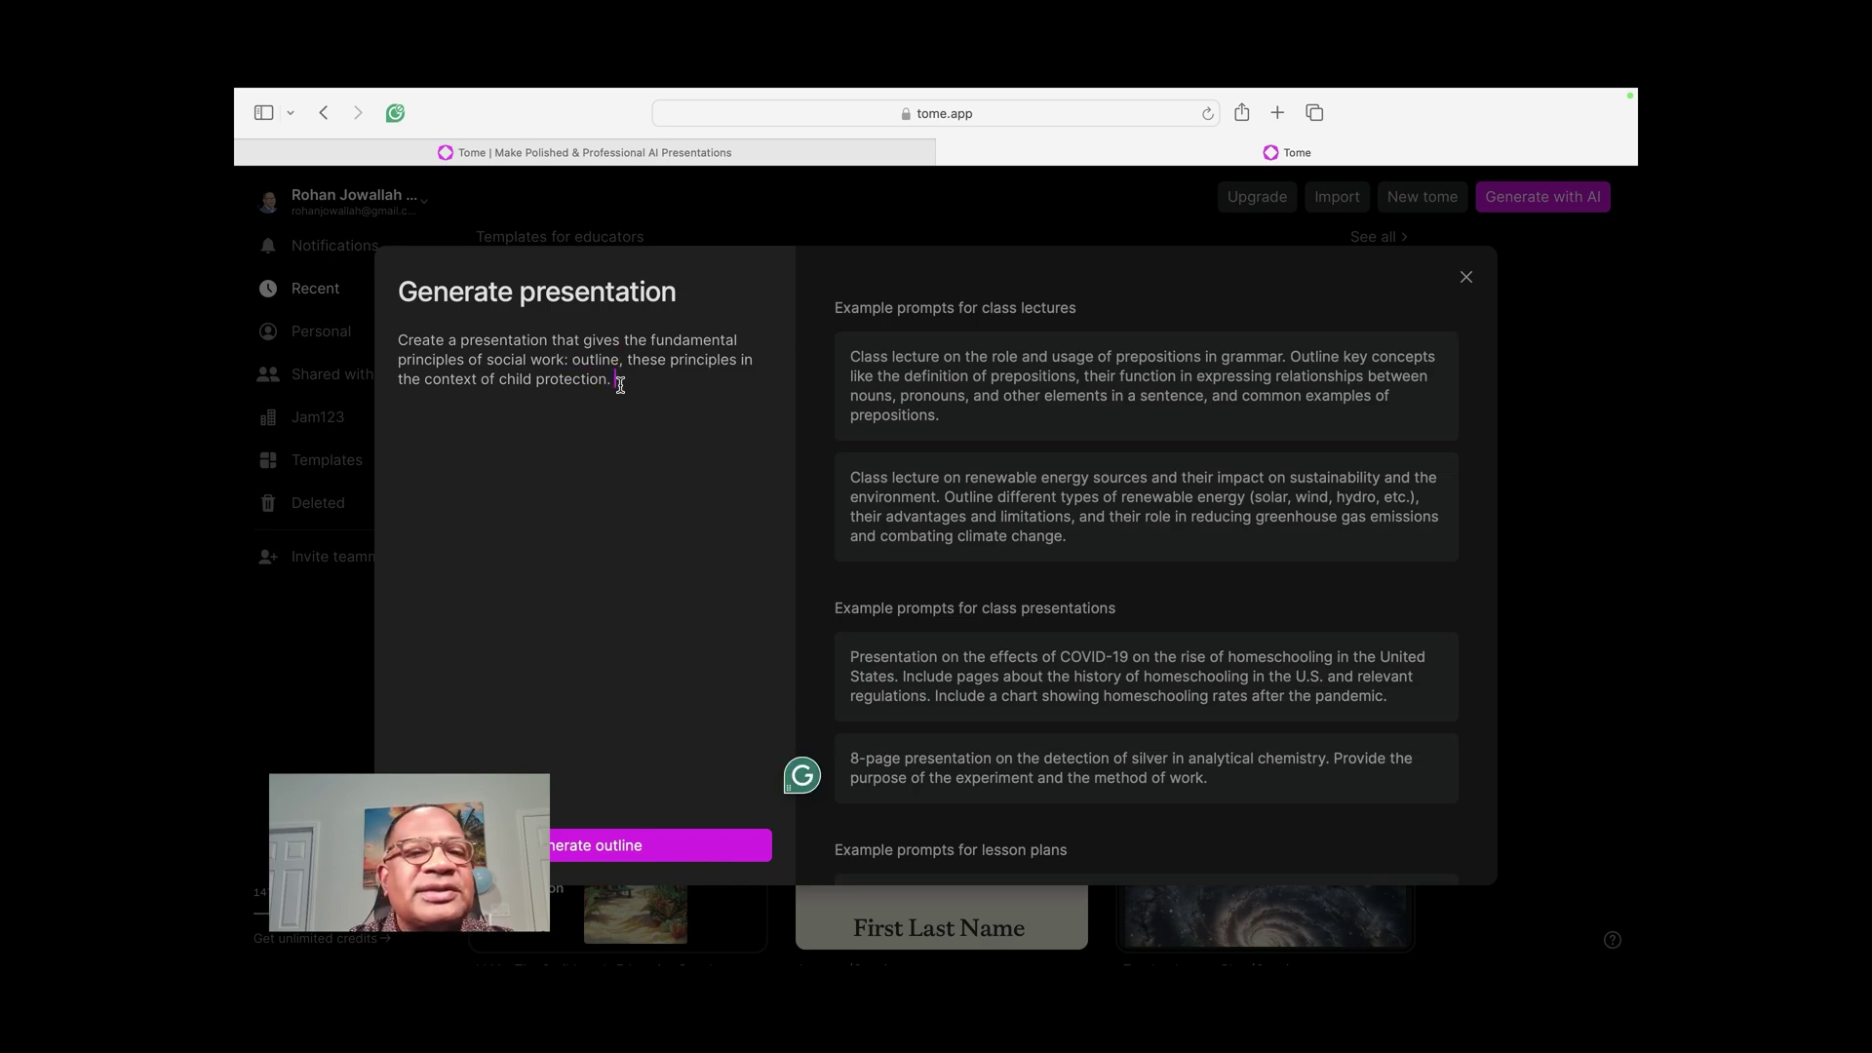
- Accept the suggested rewording, append 'Connect the context to England.' and generate the outline
mouse_move(654, 365)
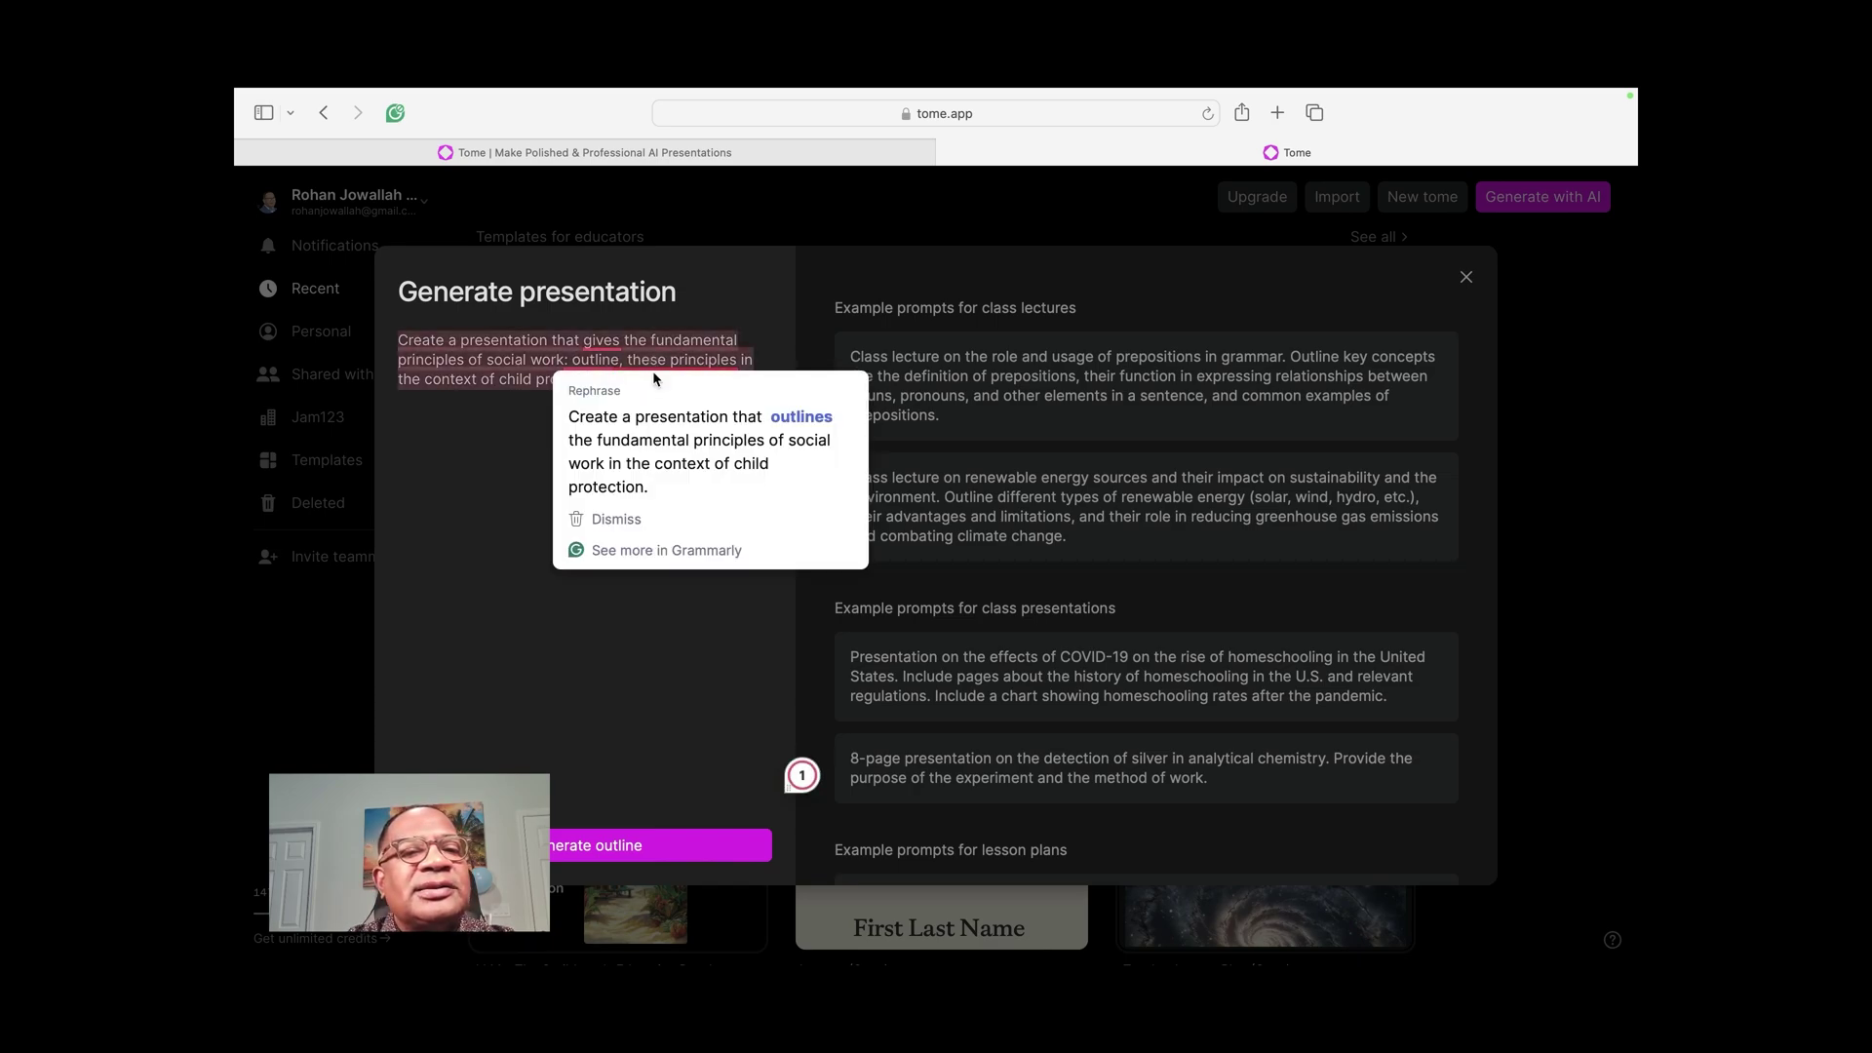
click(662, 416)
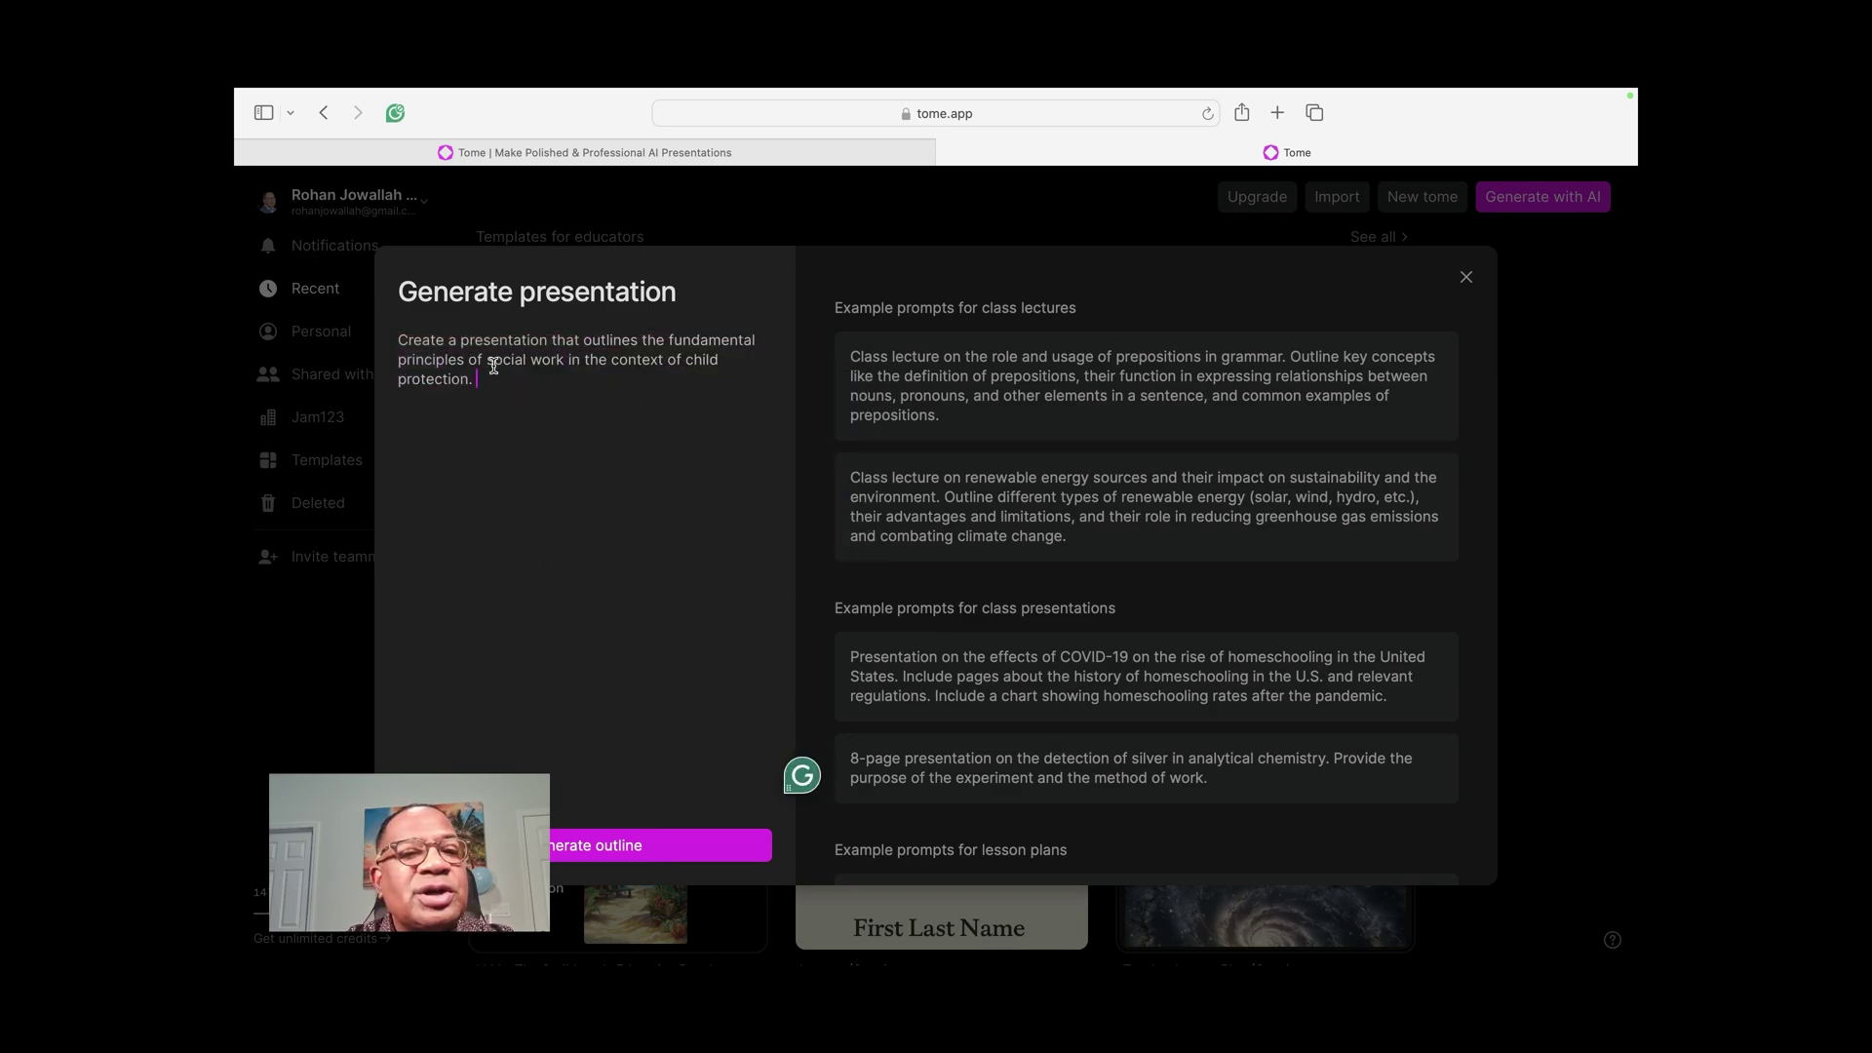
text(M)
key(BackSpace)
text(Connect the con)
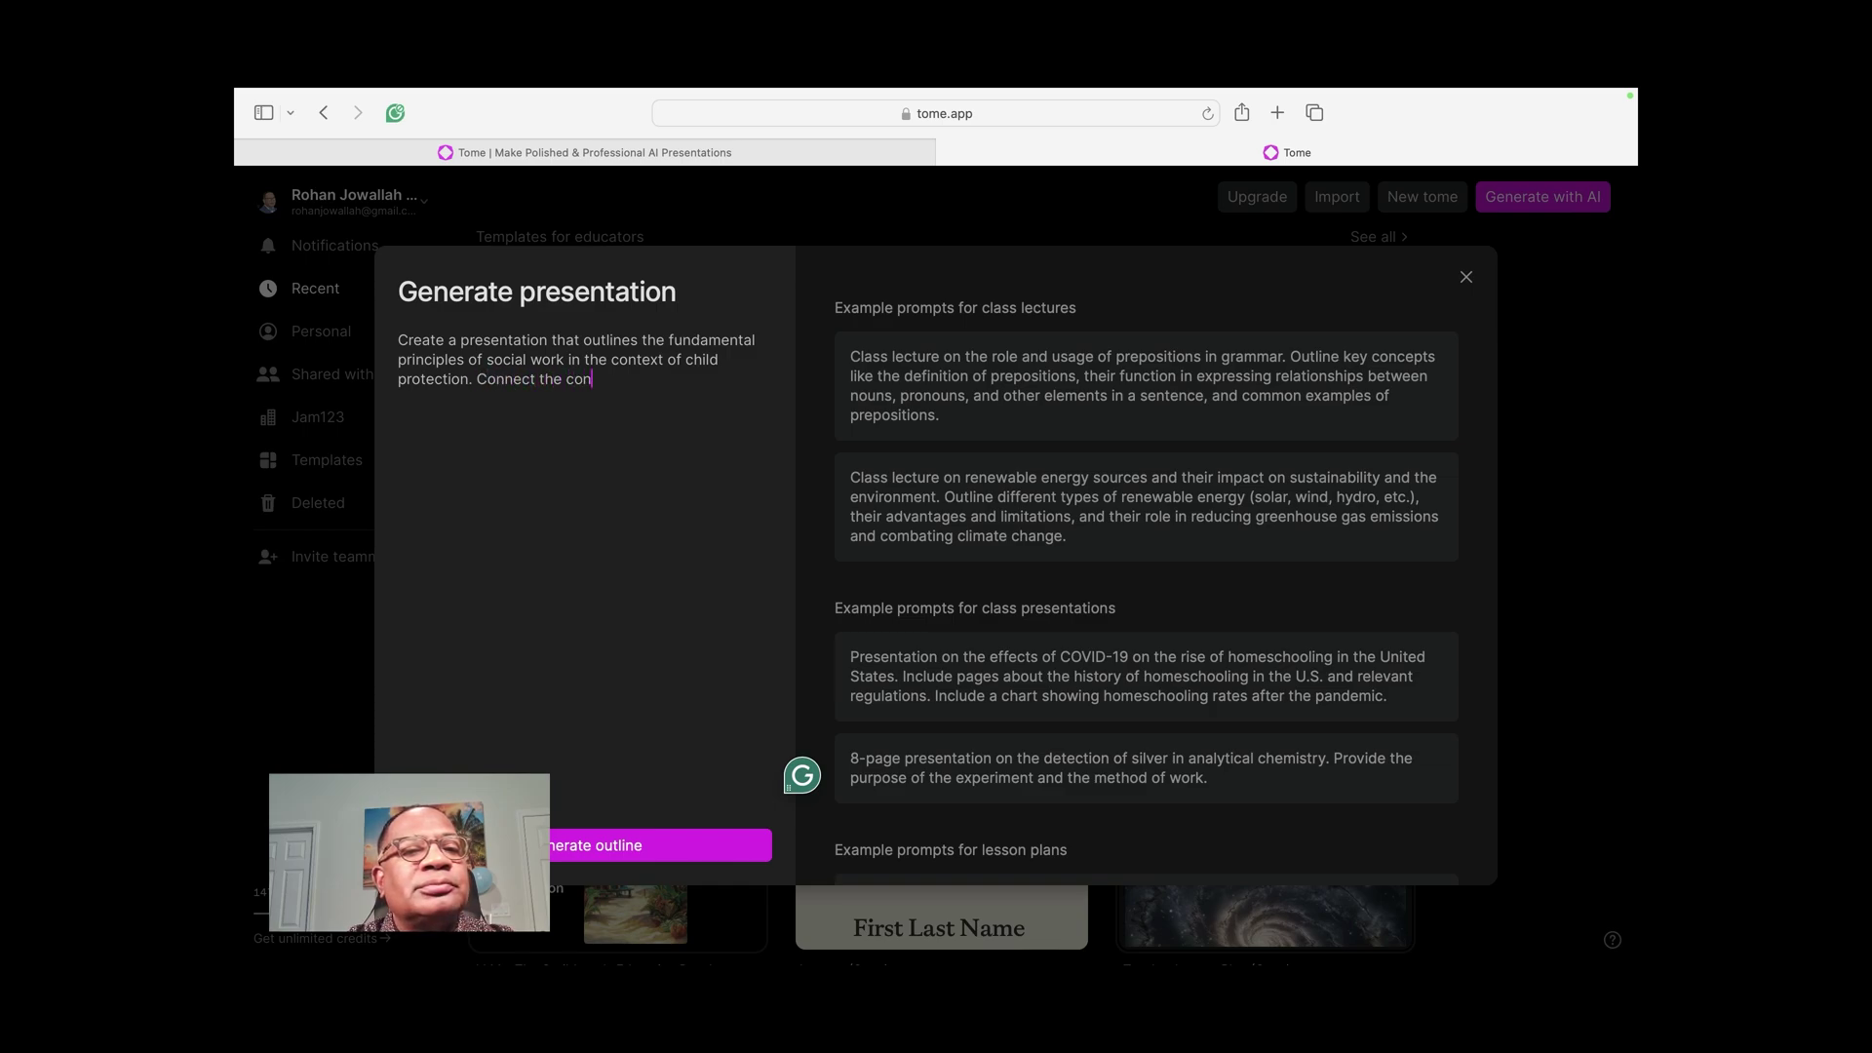
text(text to Engl)
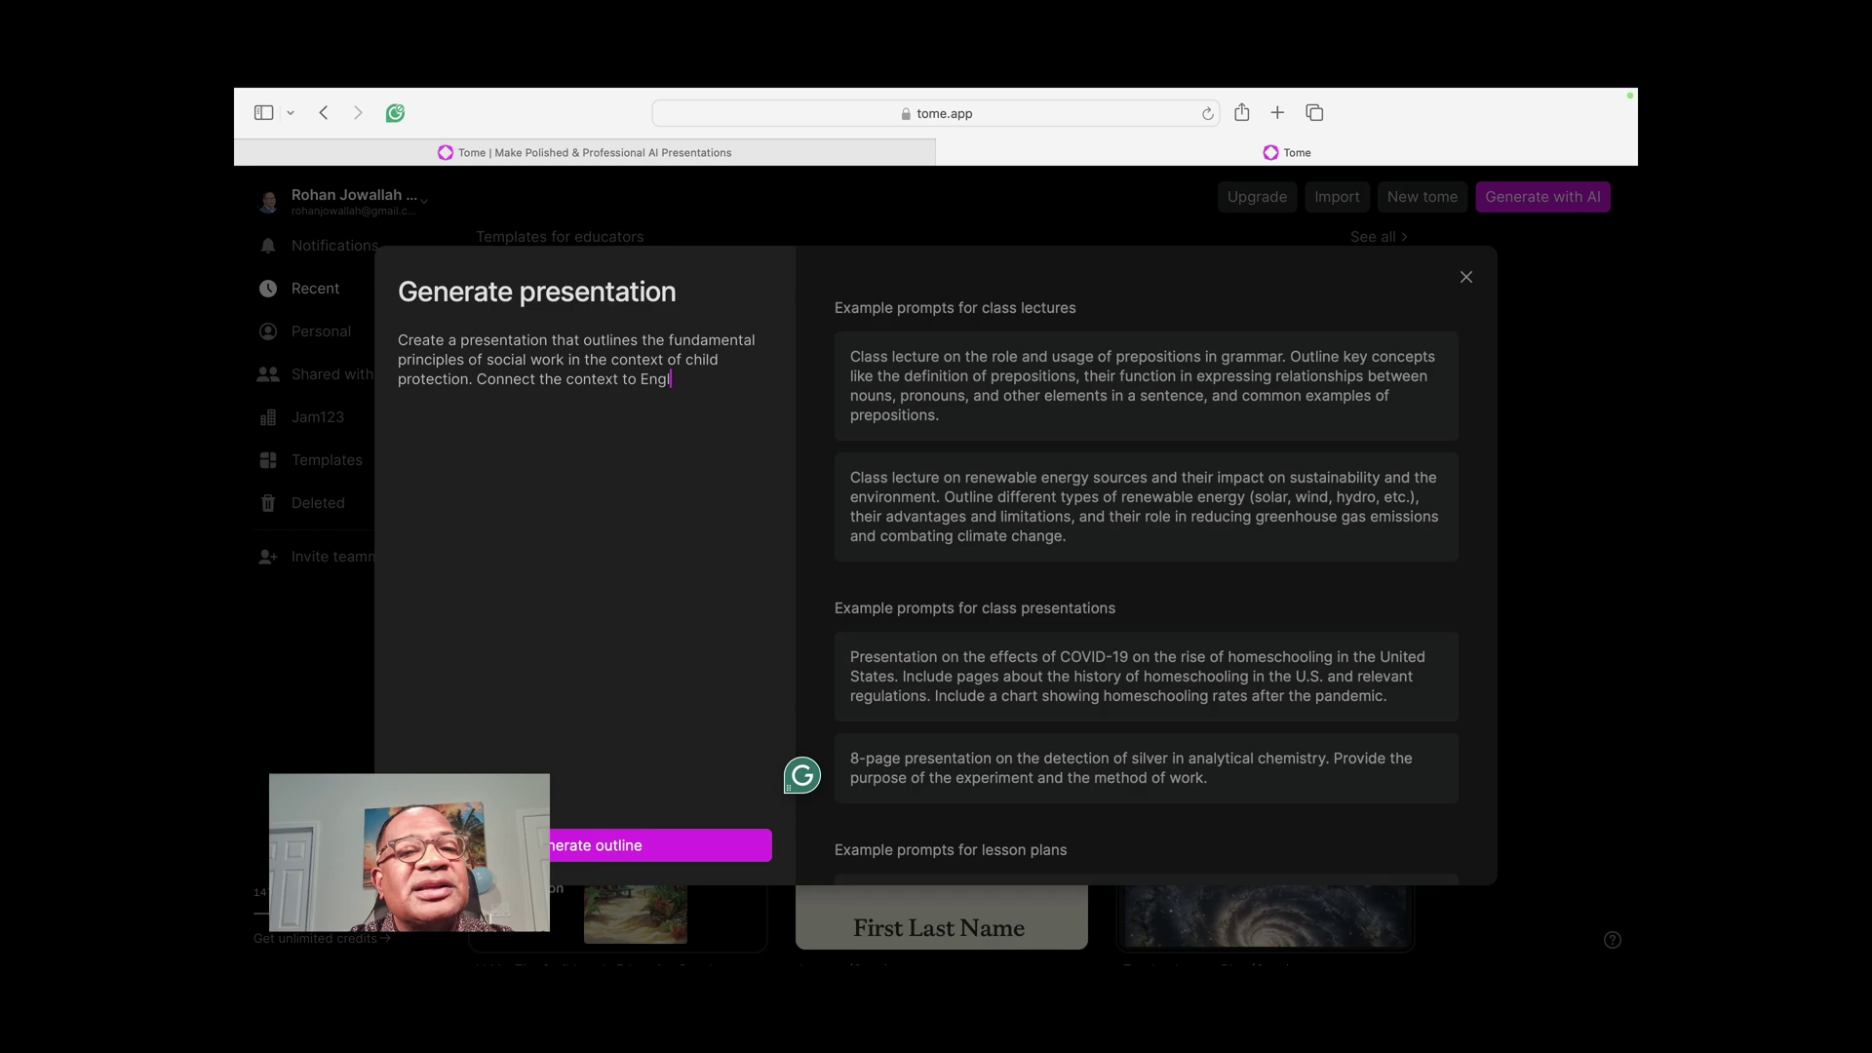
text(and.)
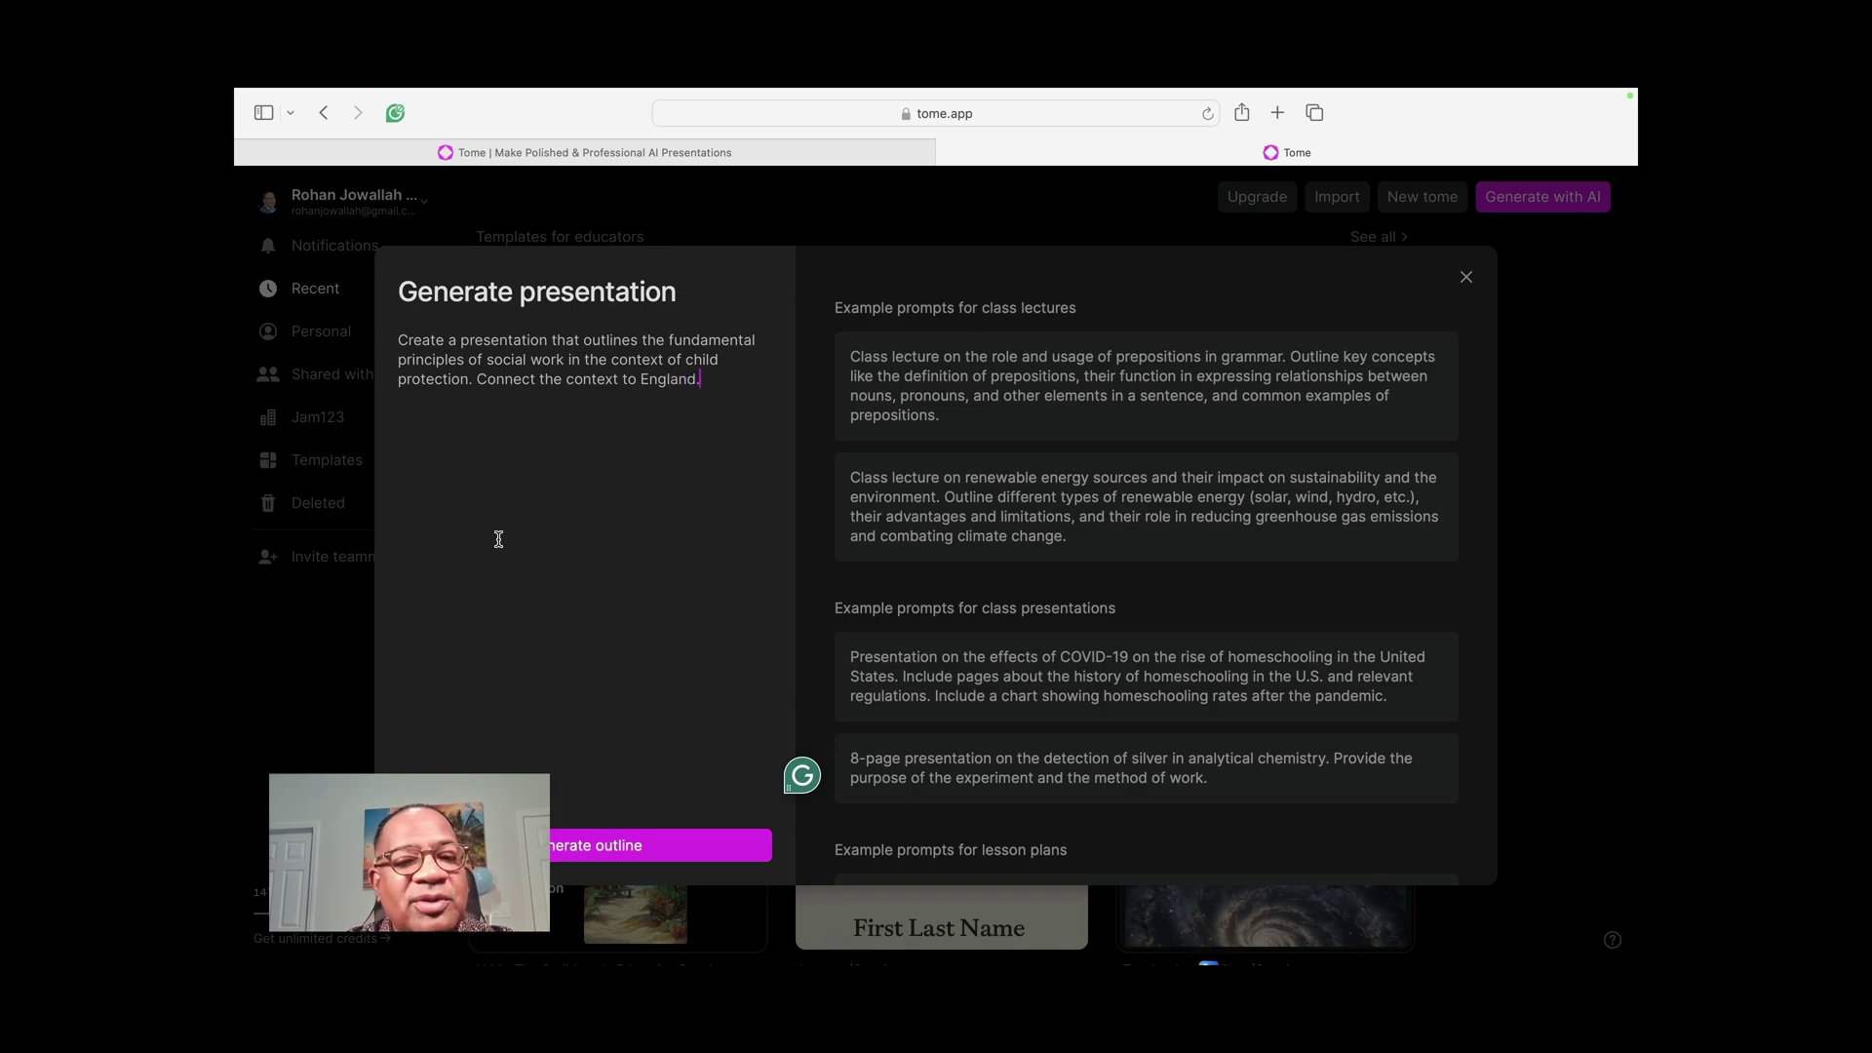
click(591, 846)
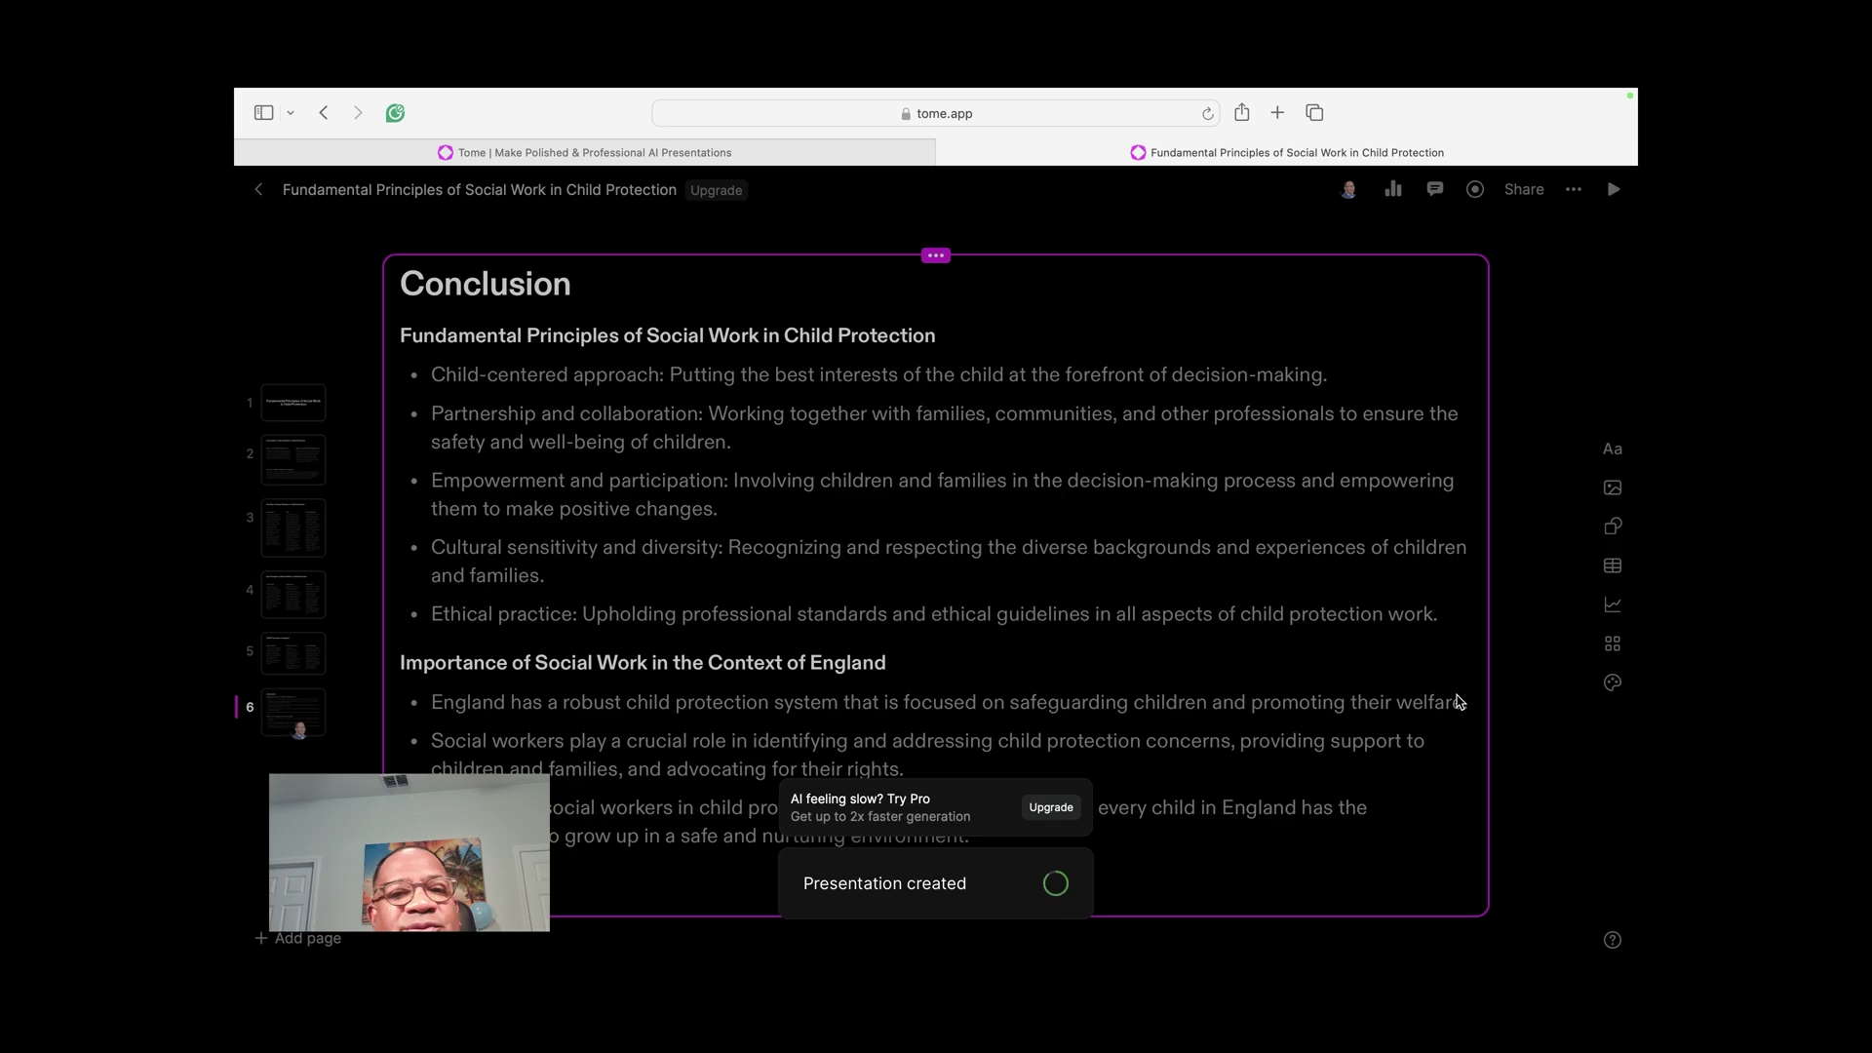
- Go to the title page of the generated child protection deck
click(307, 414)
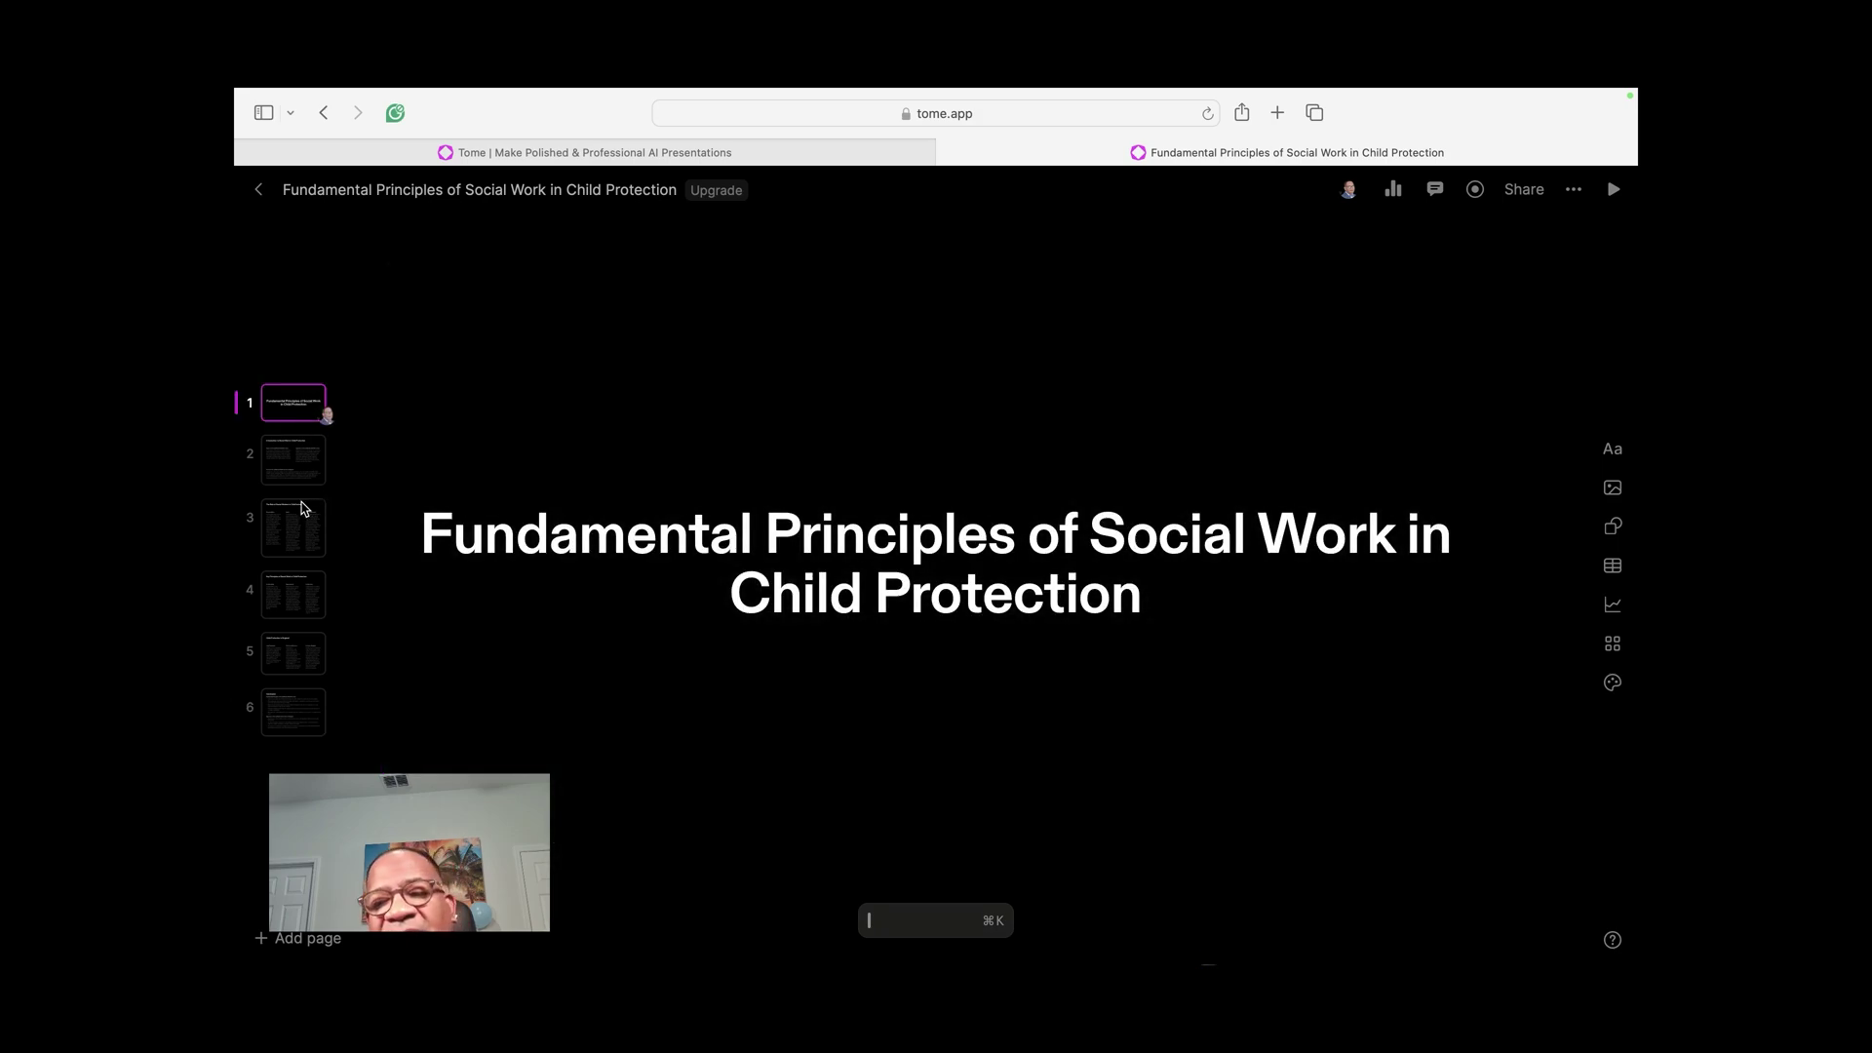
- Step through the deck from the introduction page to the Conclusion page
key(Down)
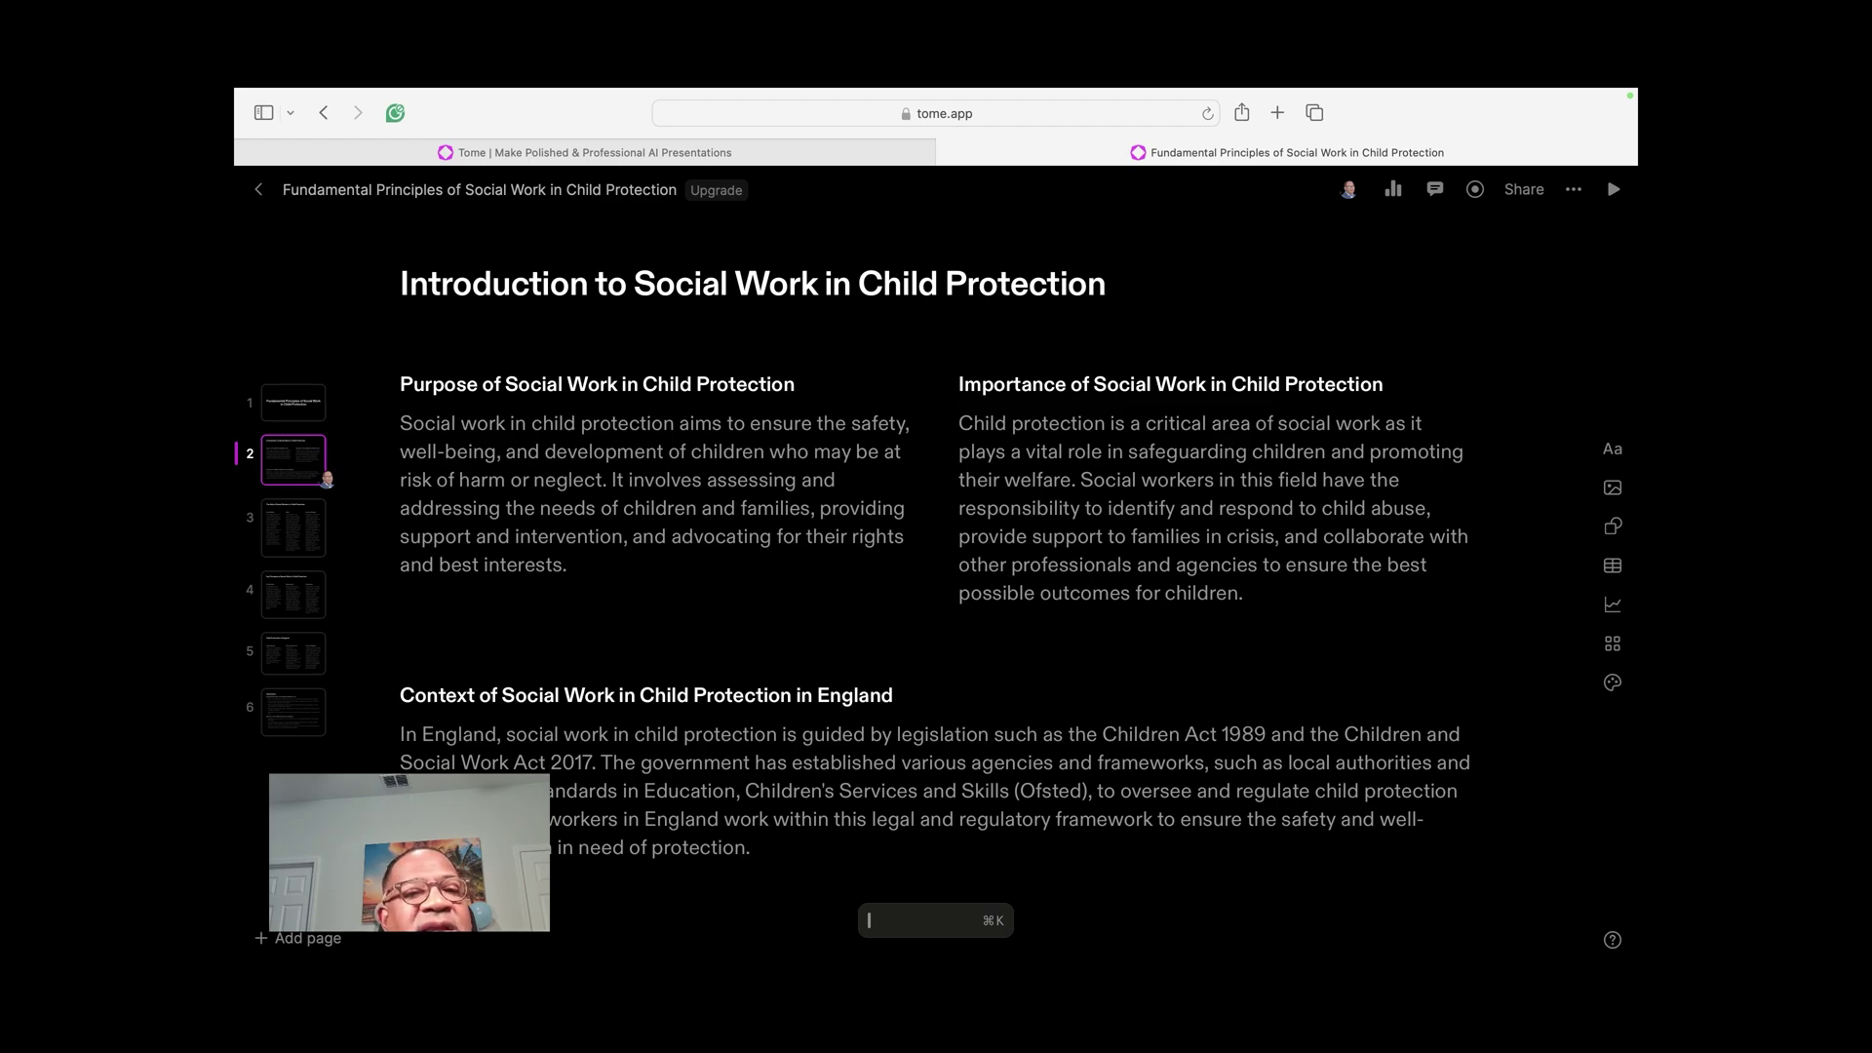
click(292, 527)
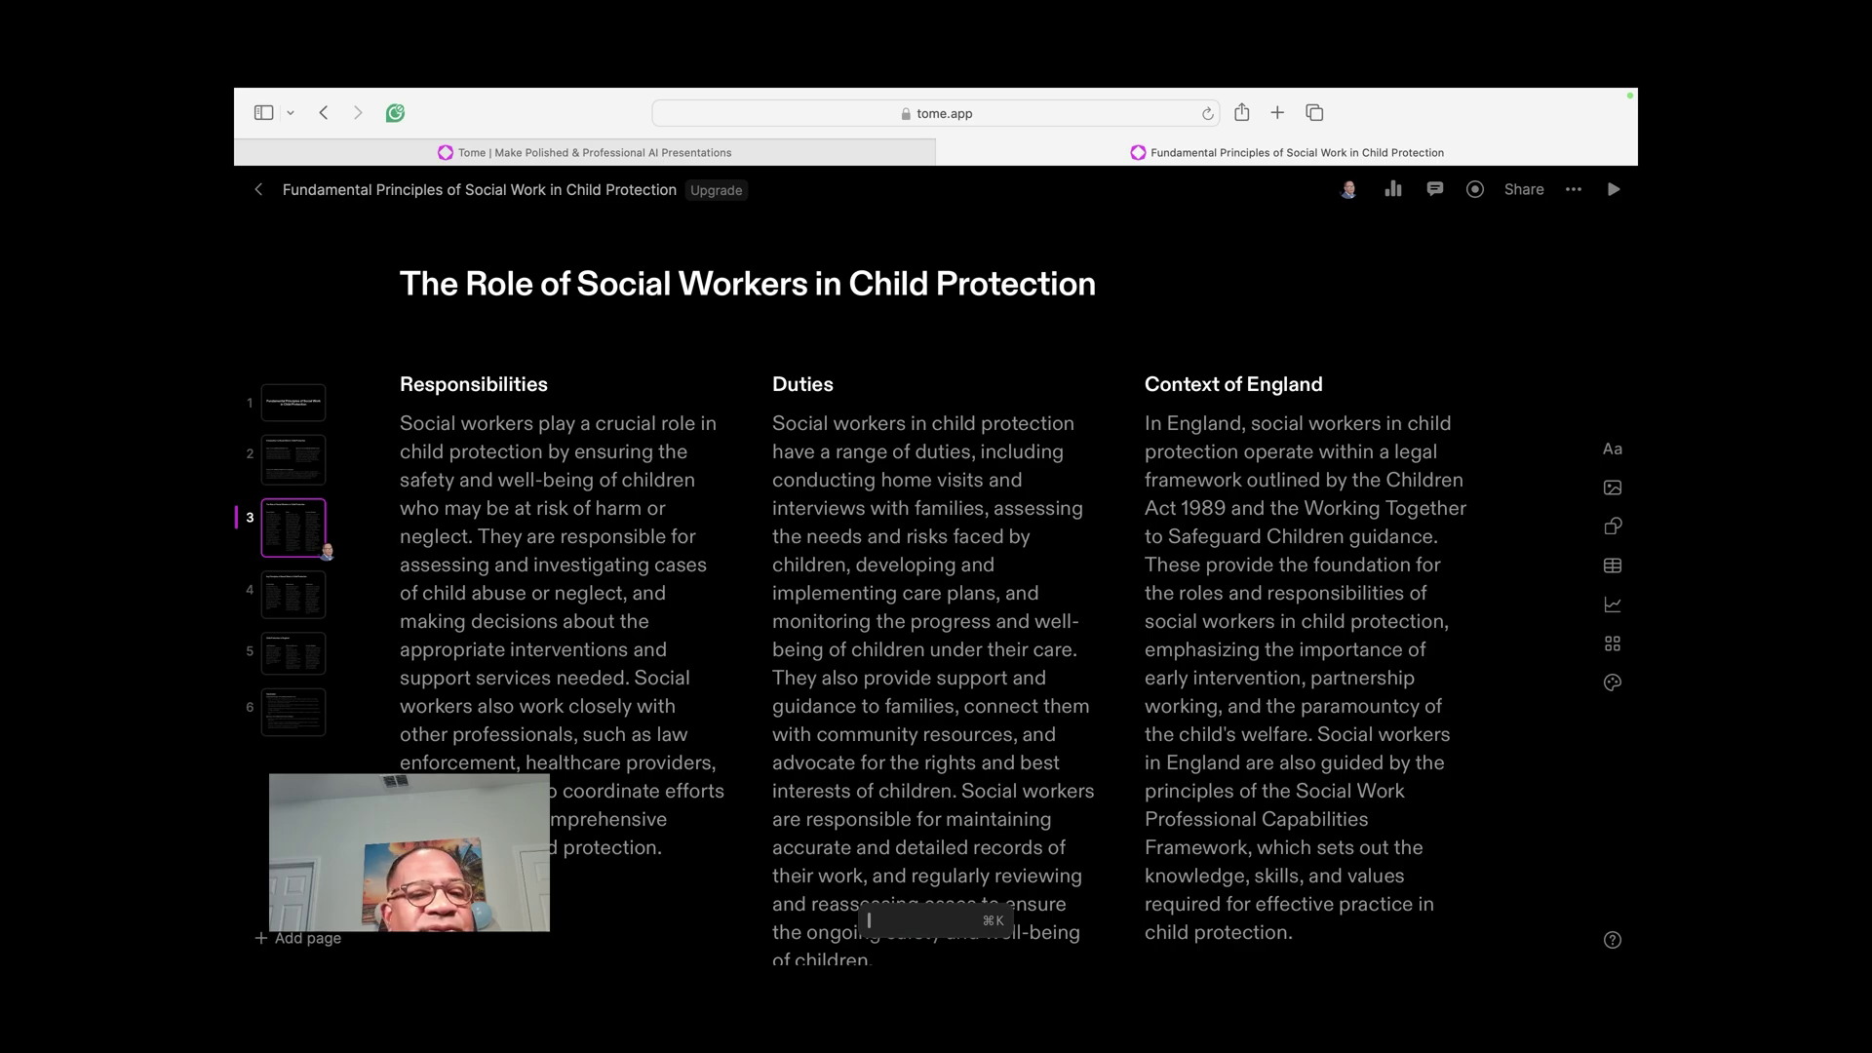
key(Down)
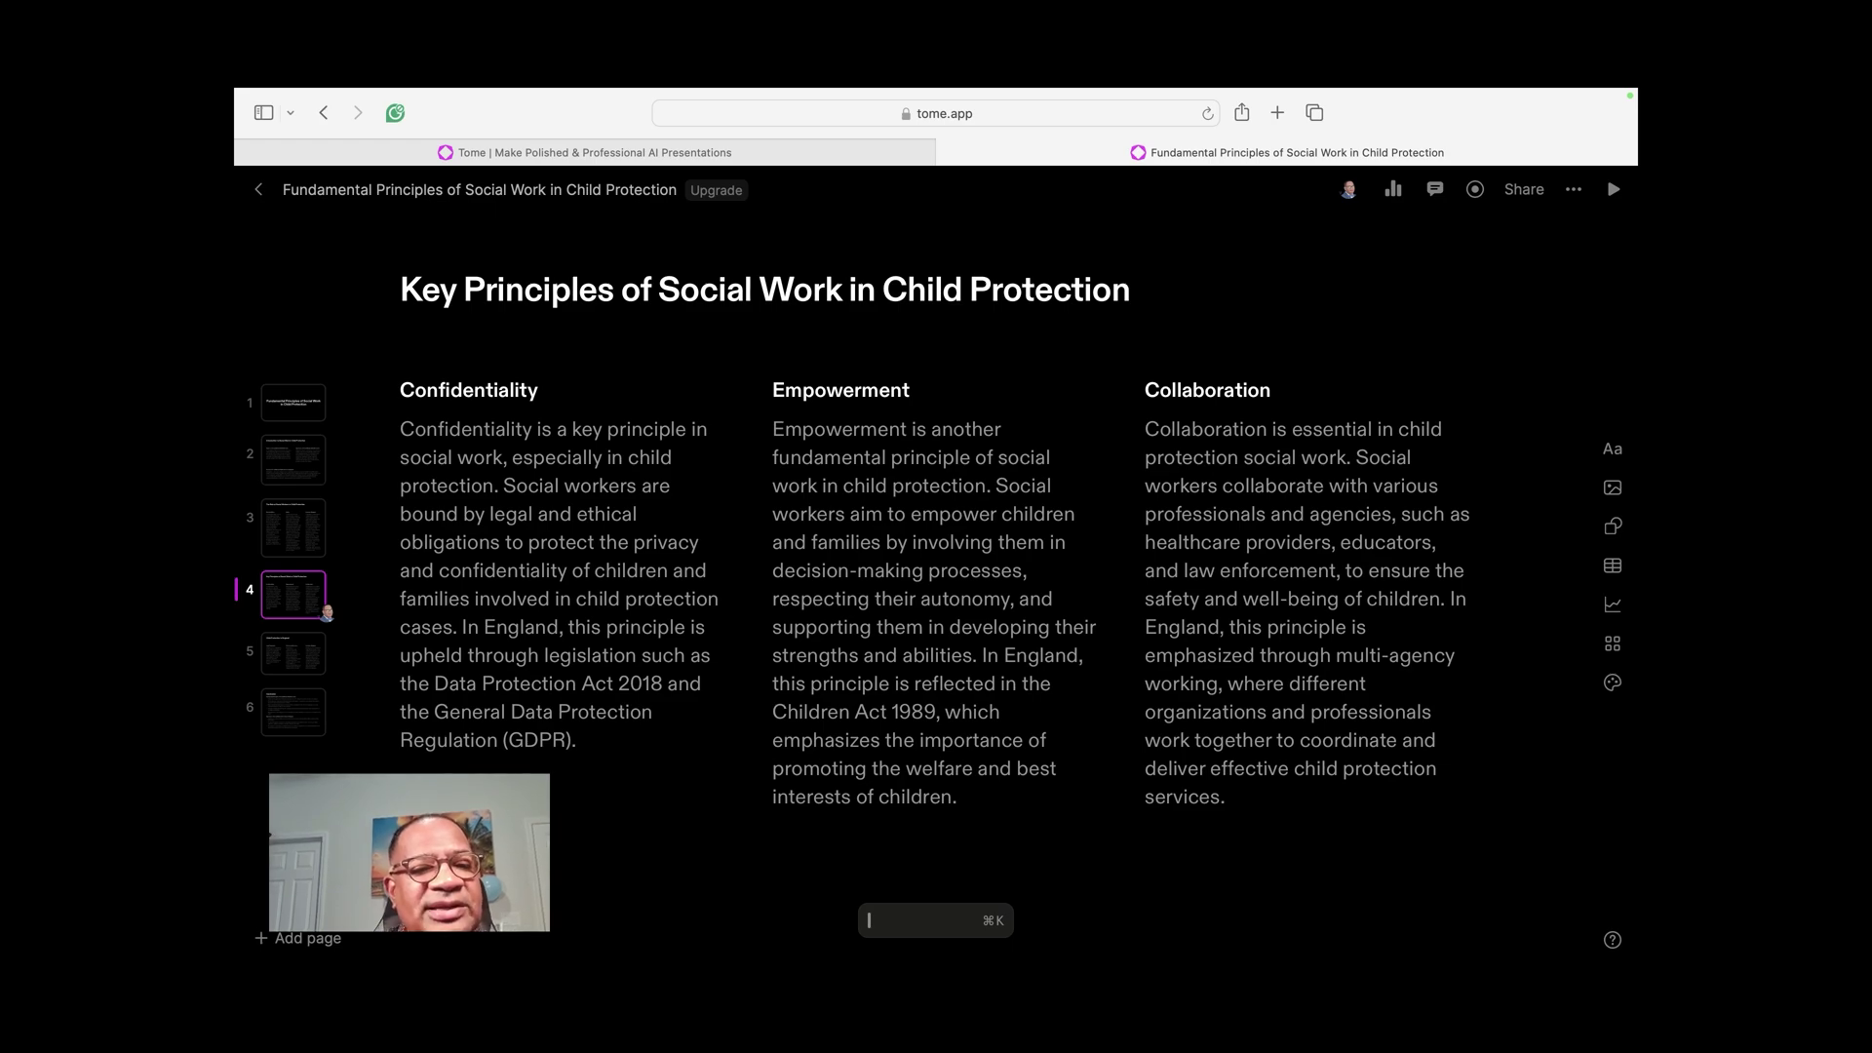
key(Down)
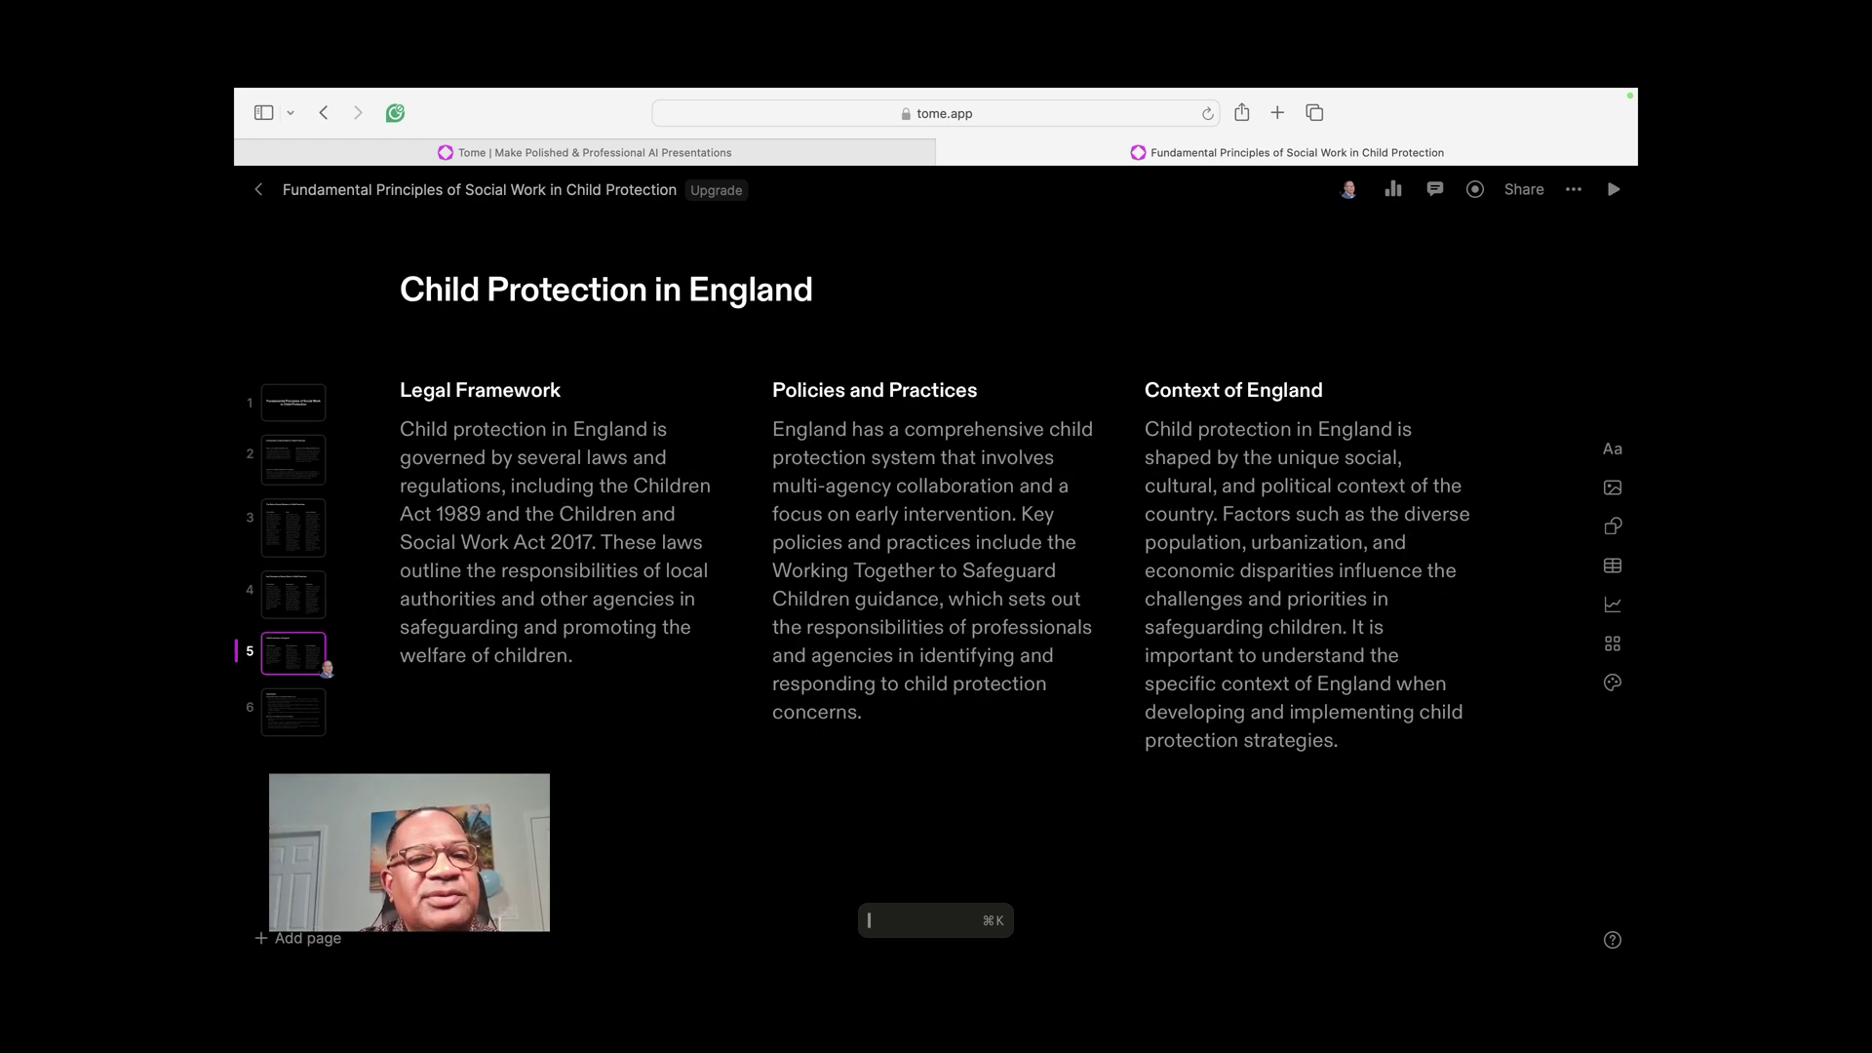
key(Down)
- Return to the title page, then step forward past the introduction and social workers' role pages
key(Up)
key(Up)
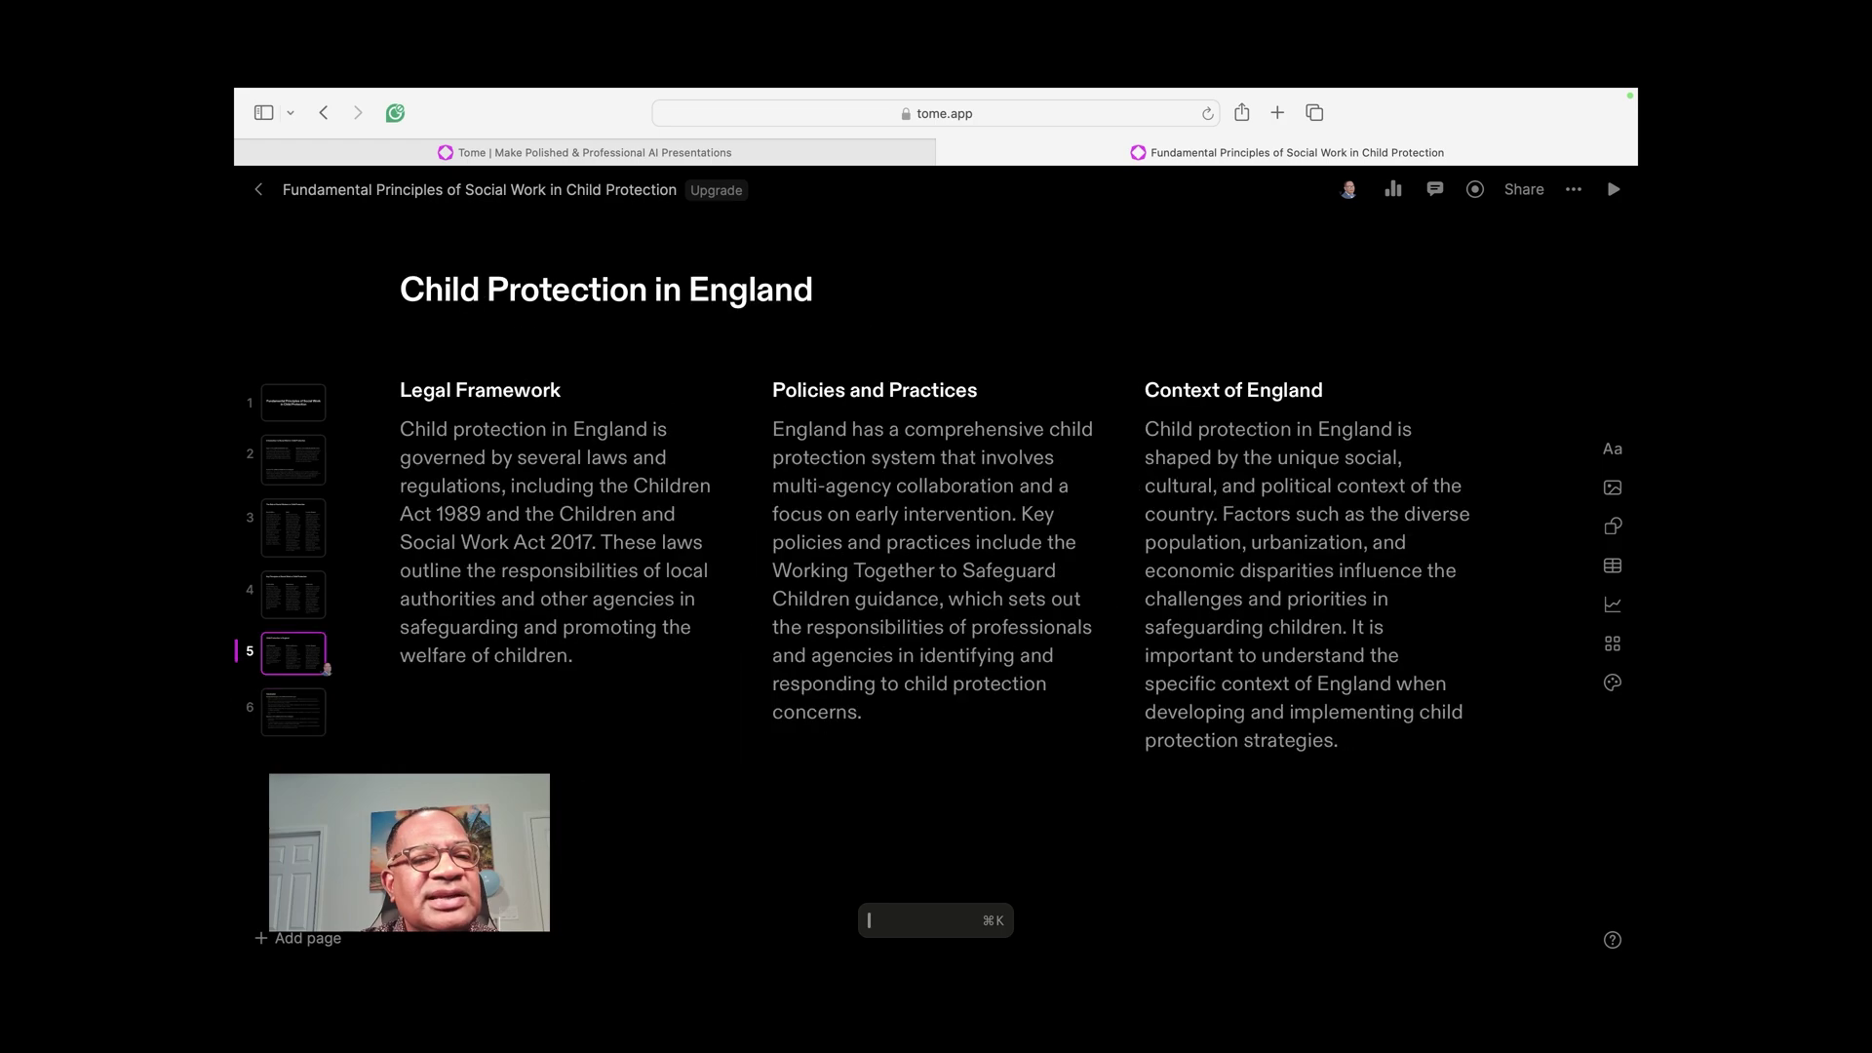
key(Up)
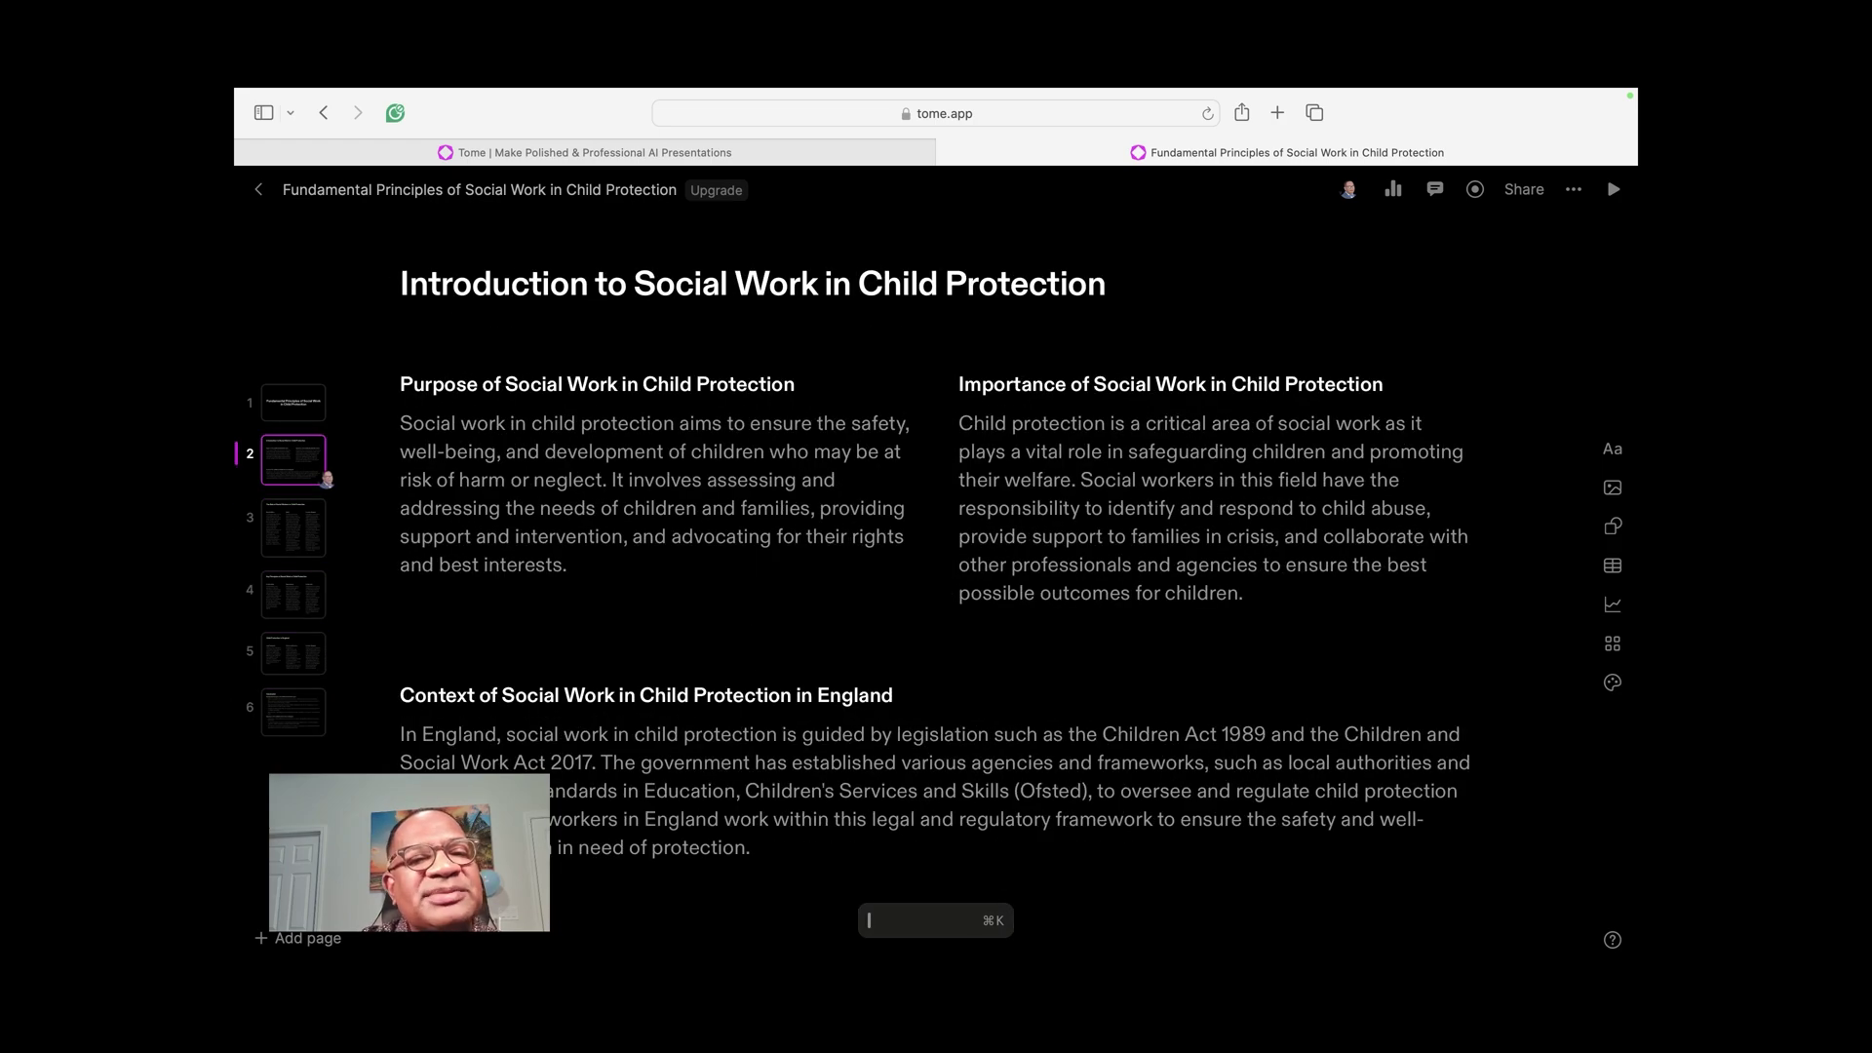
key(Up)
key(Down)
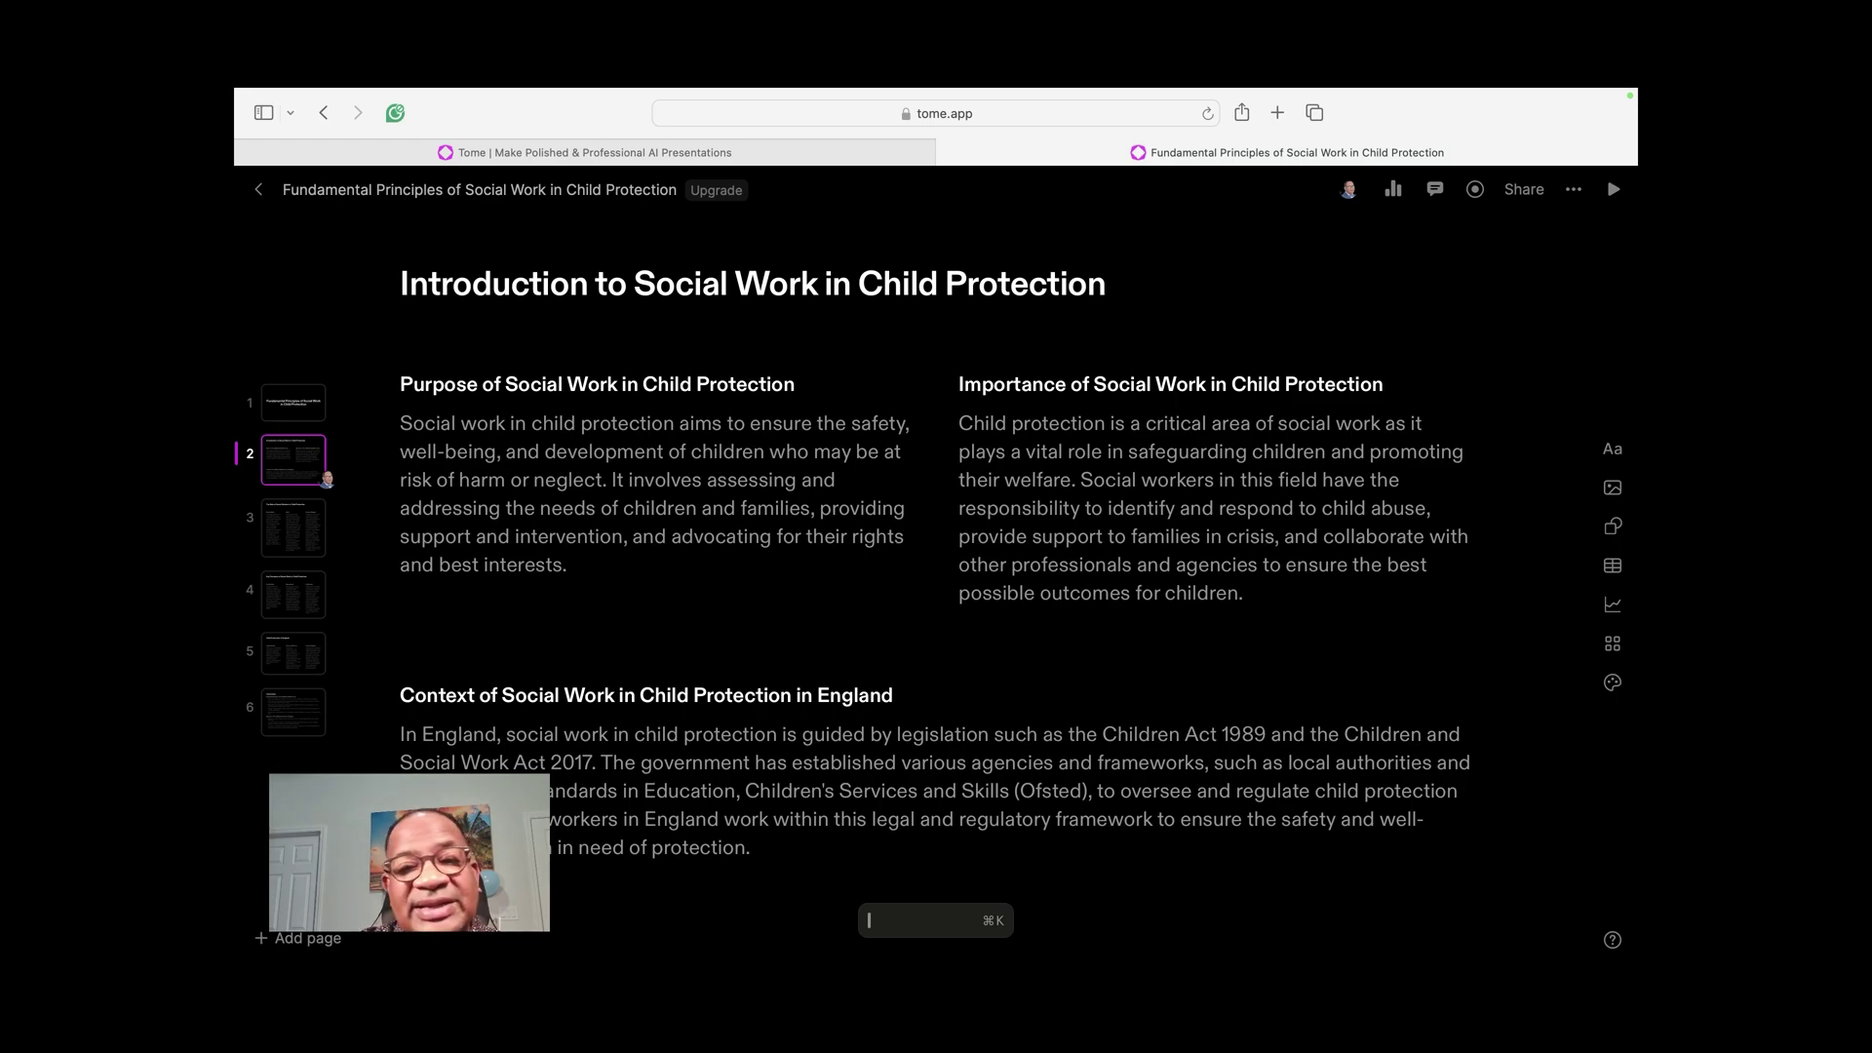
key(Down)
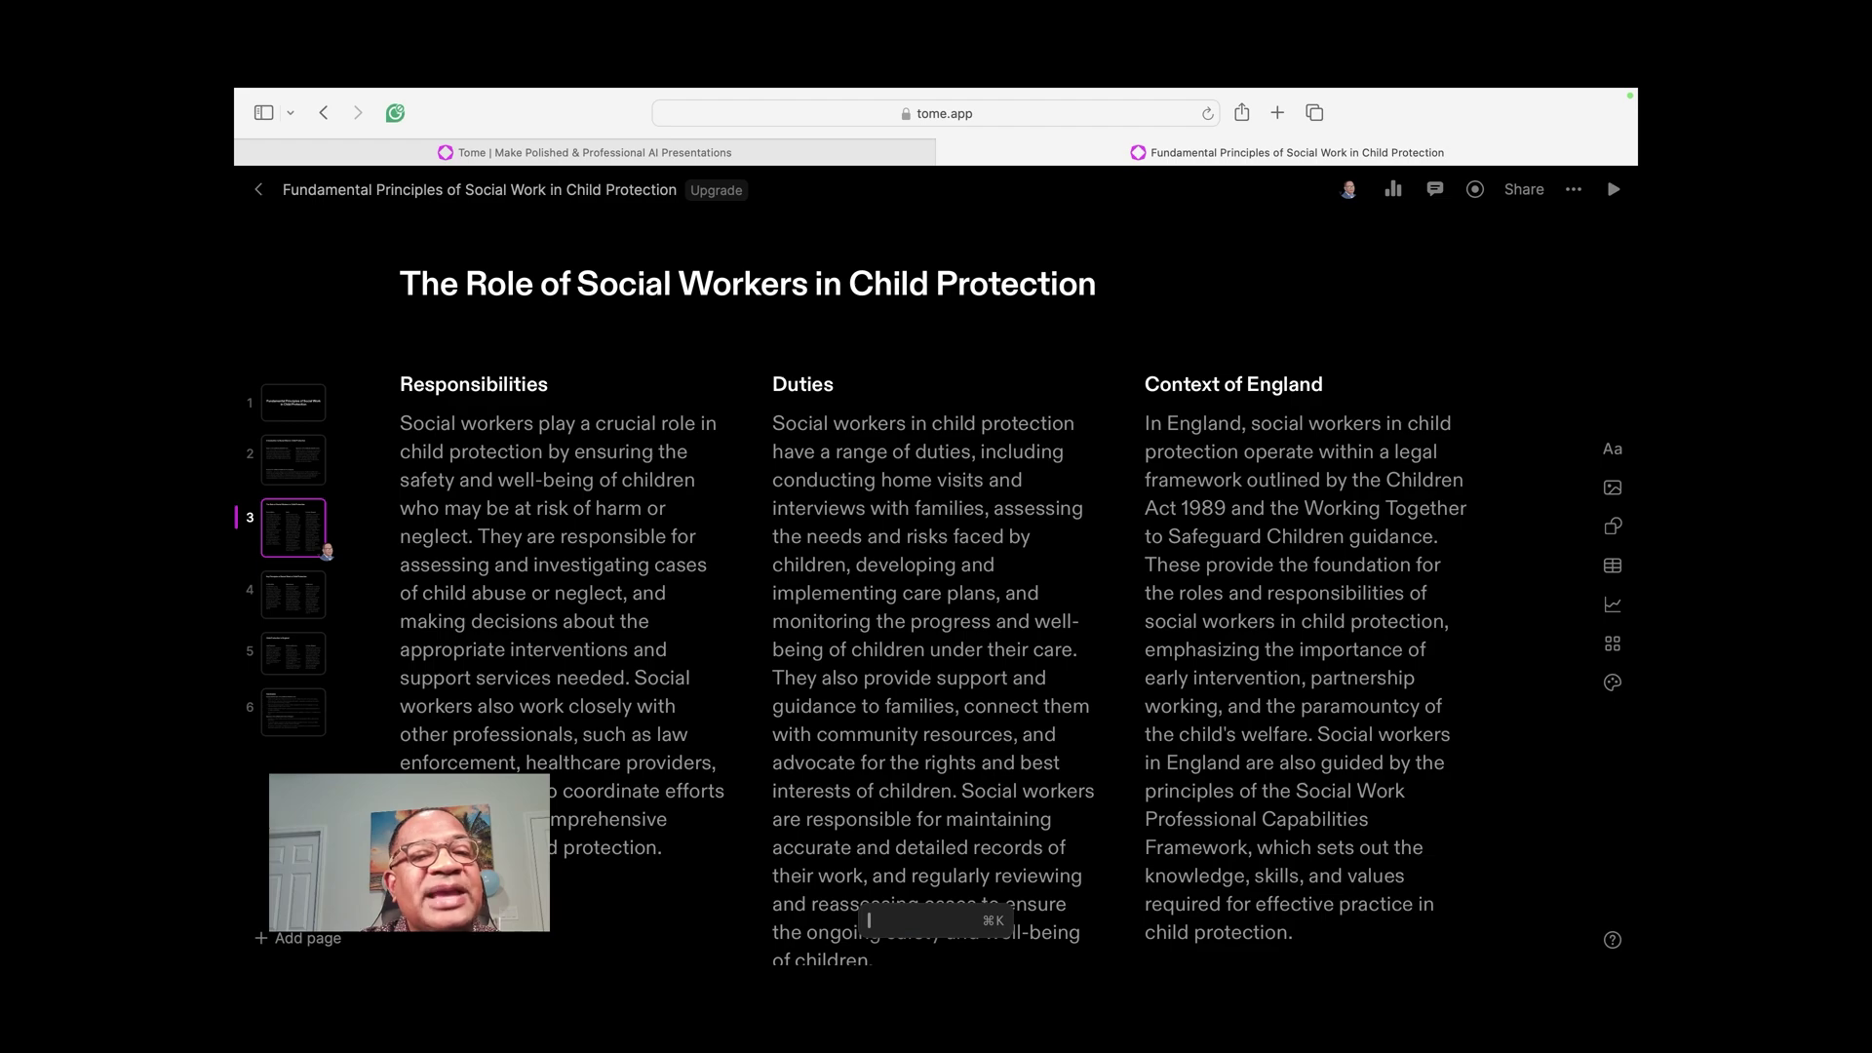
key(Down)
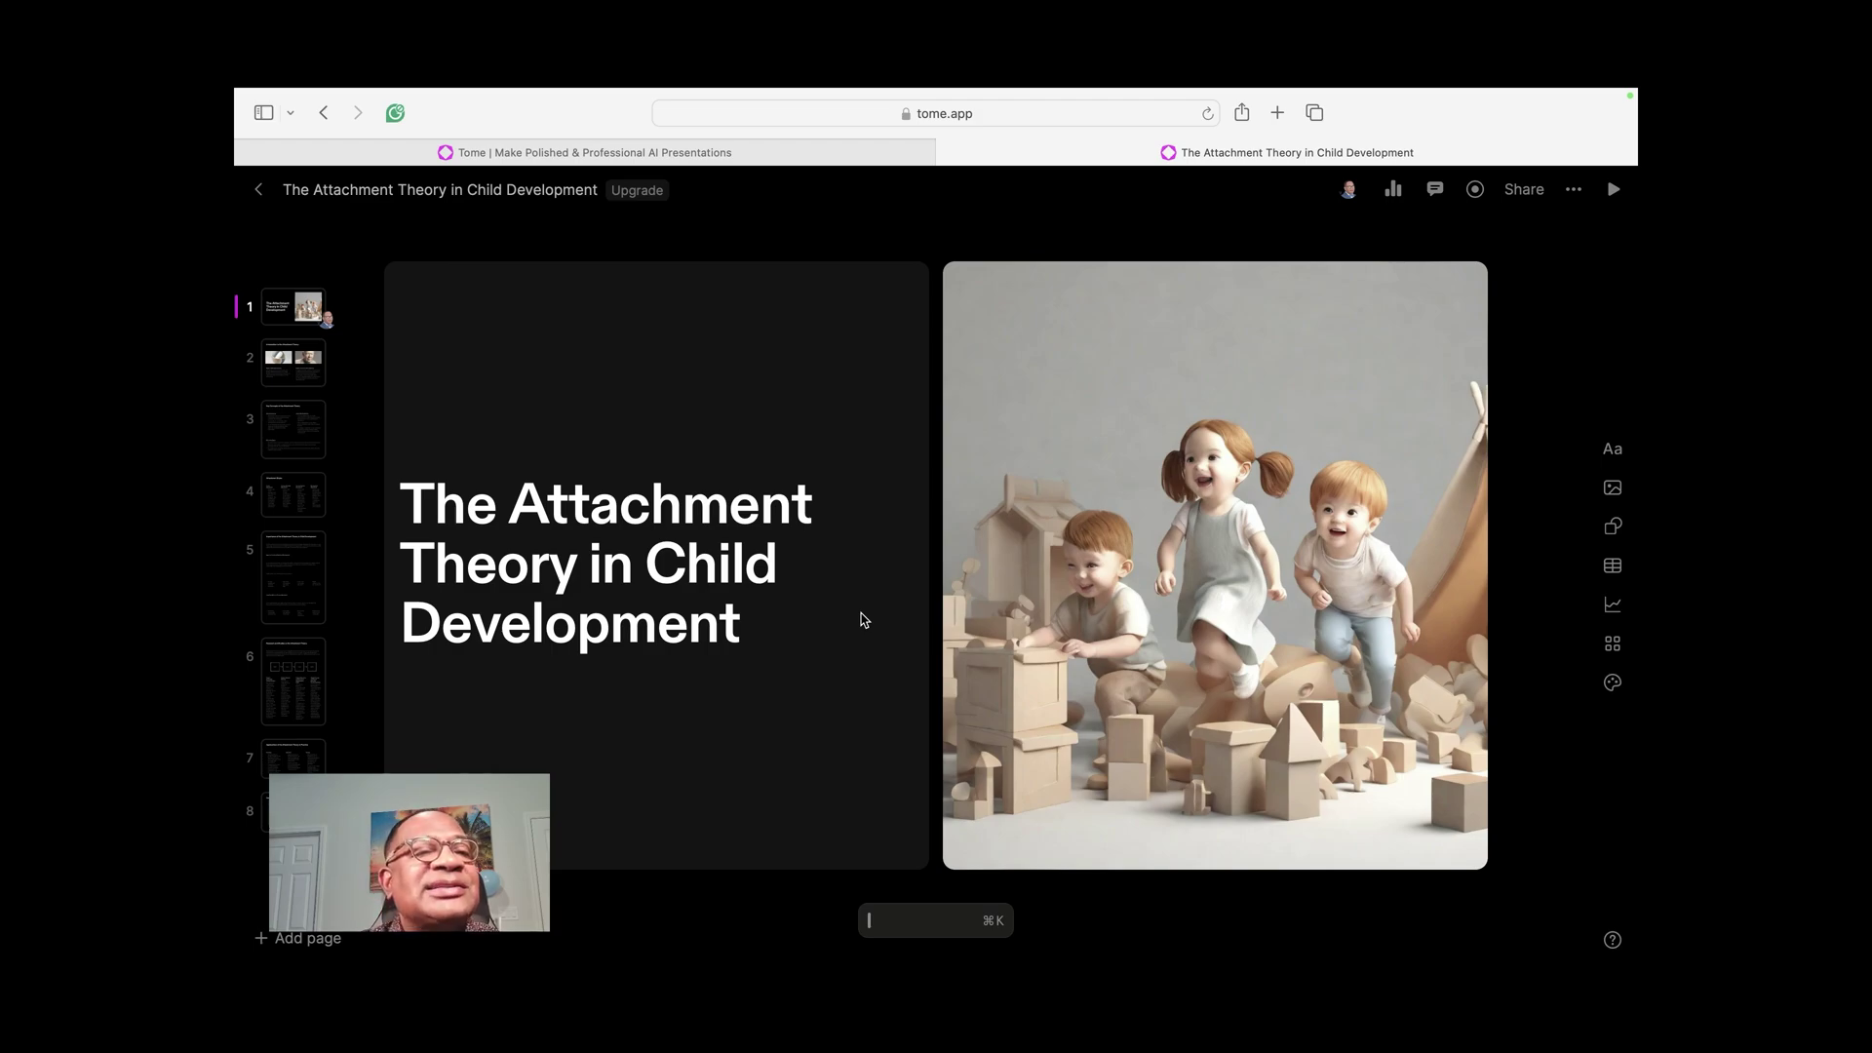
- Advance to page 7, 'Applications of the Attachment Theory in Practice', and open the ··· options menu
key(Down)
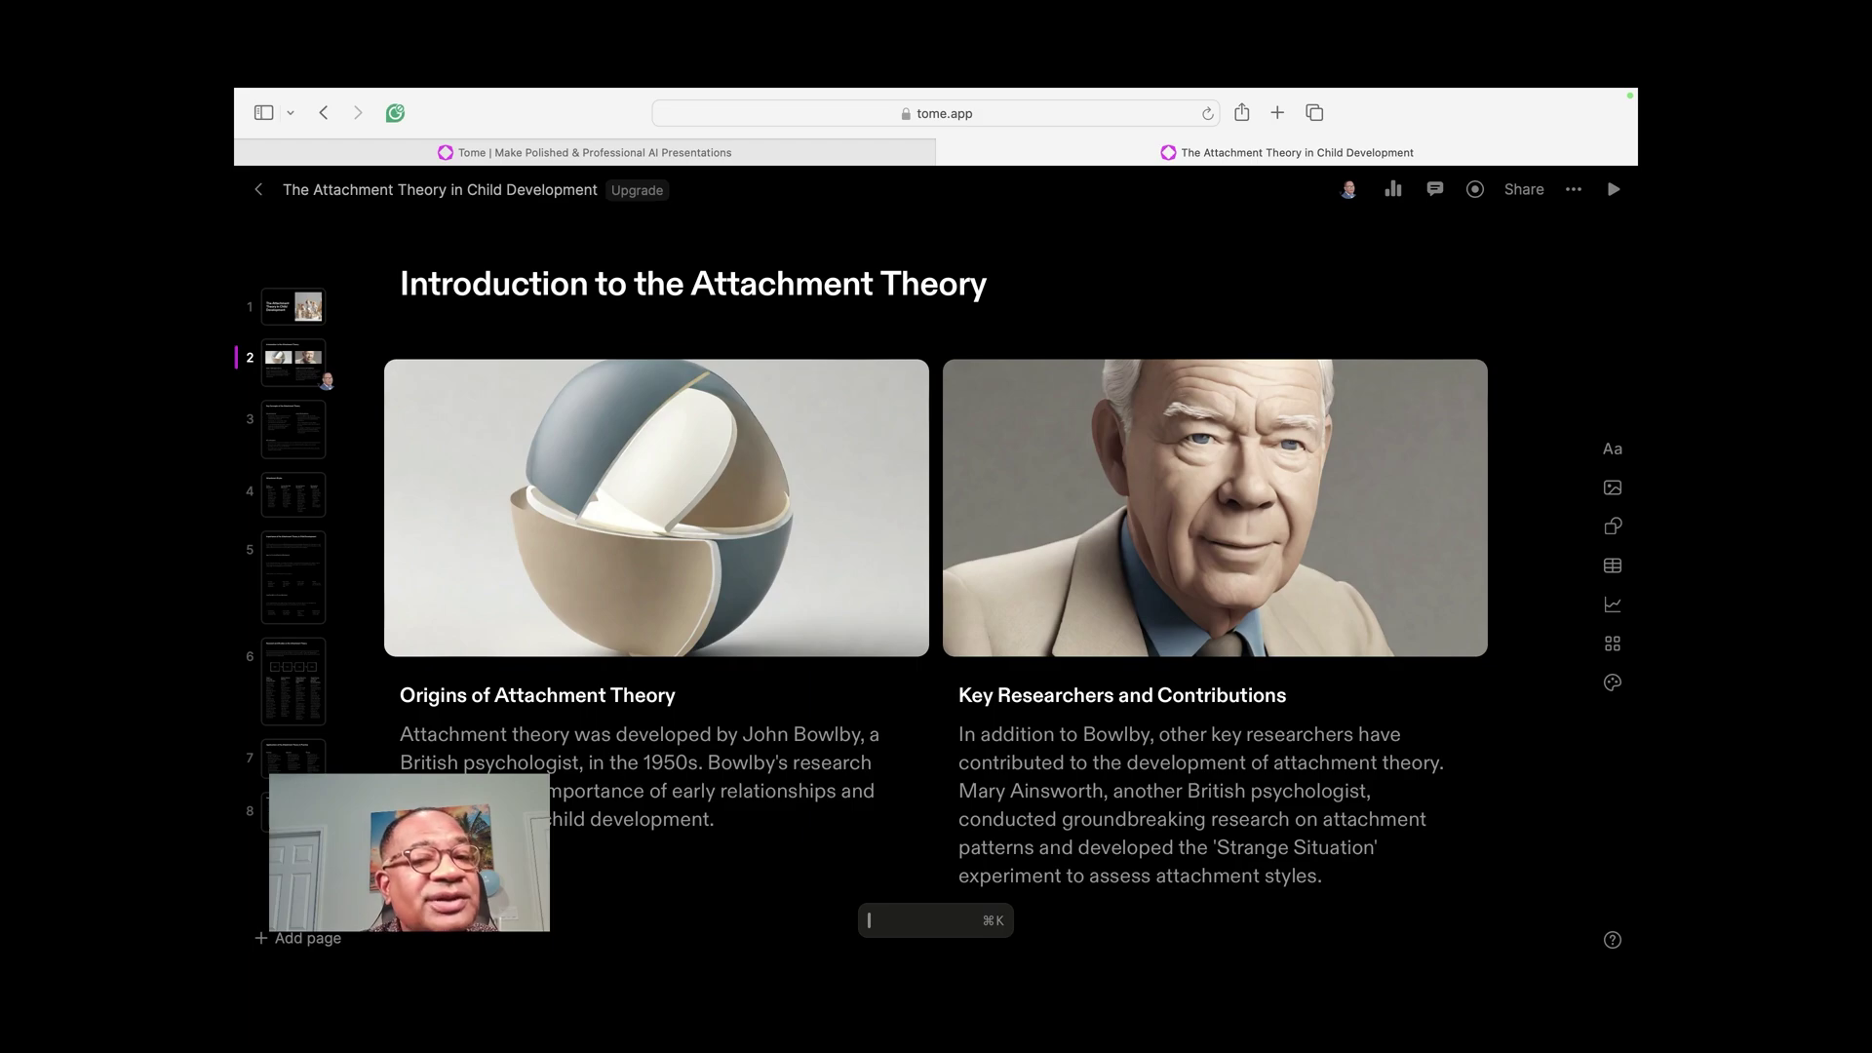
key(Down)
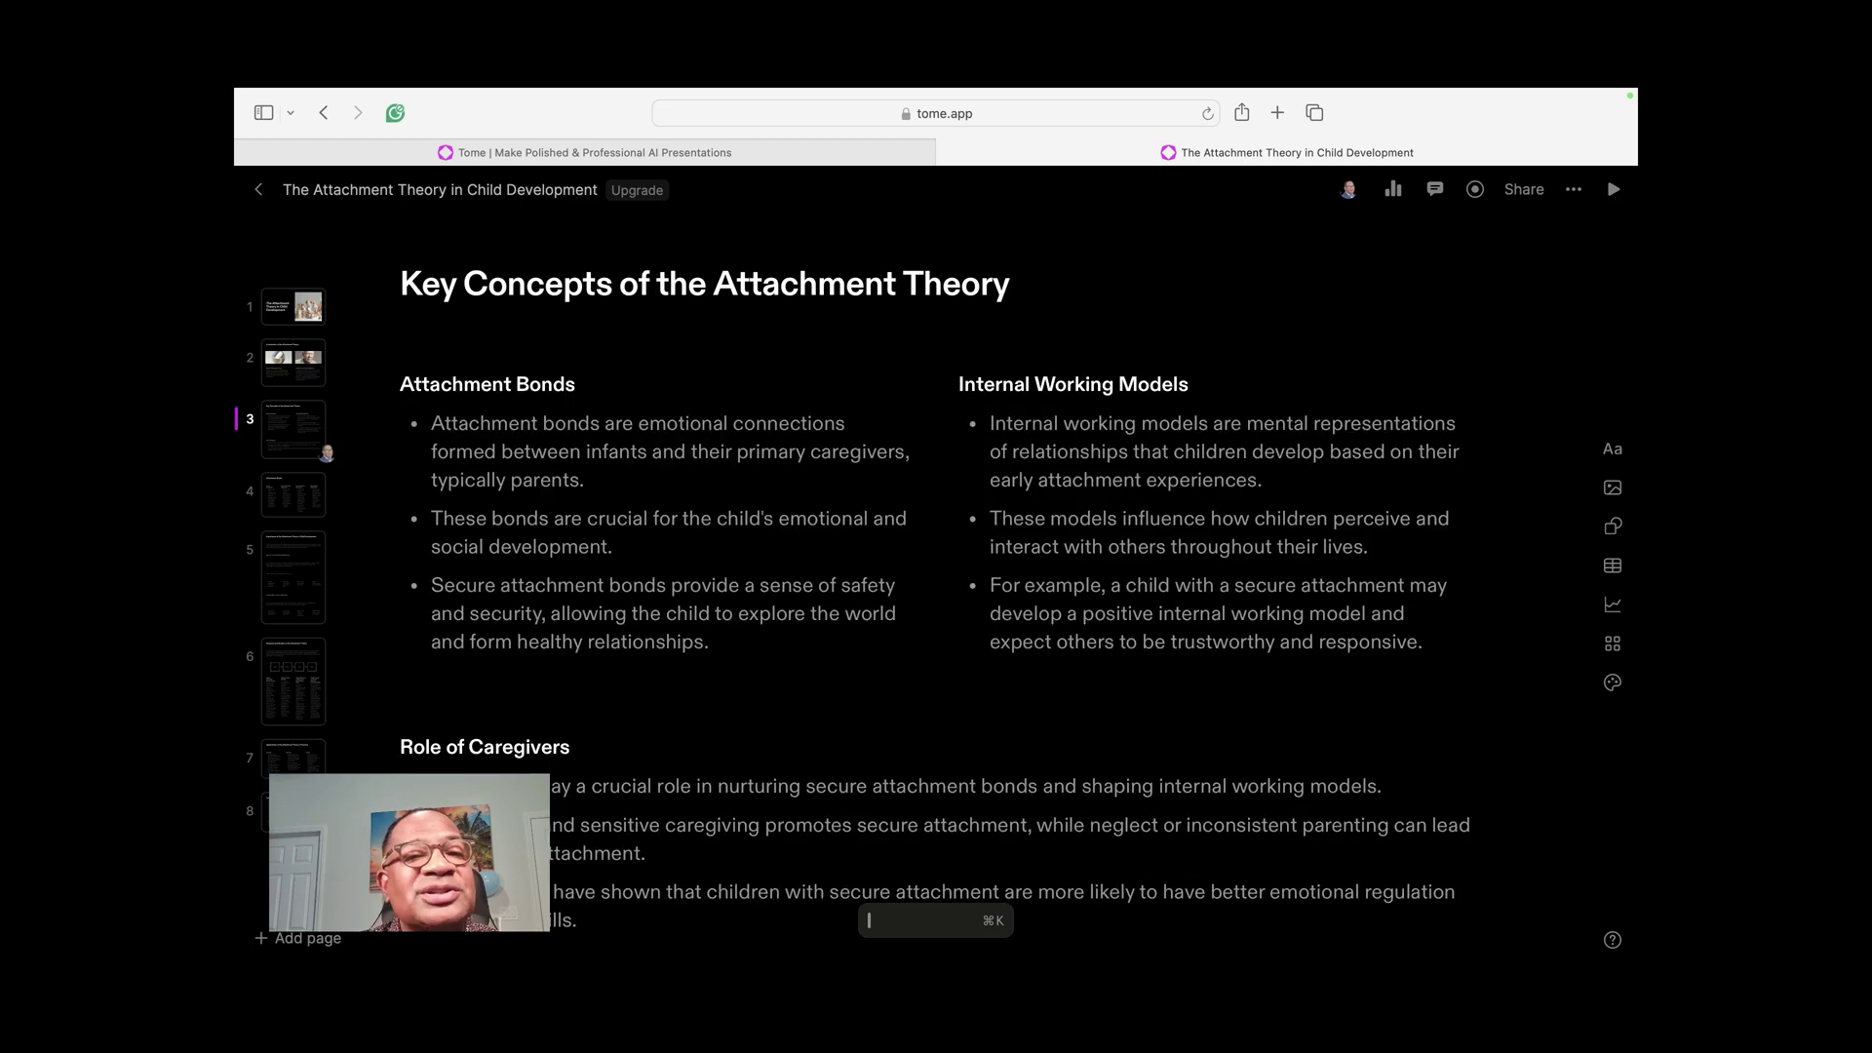
key(Down)
key(Down)
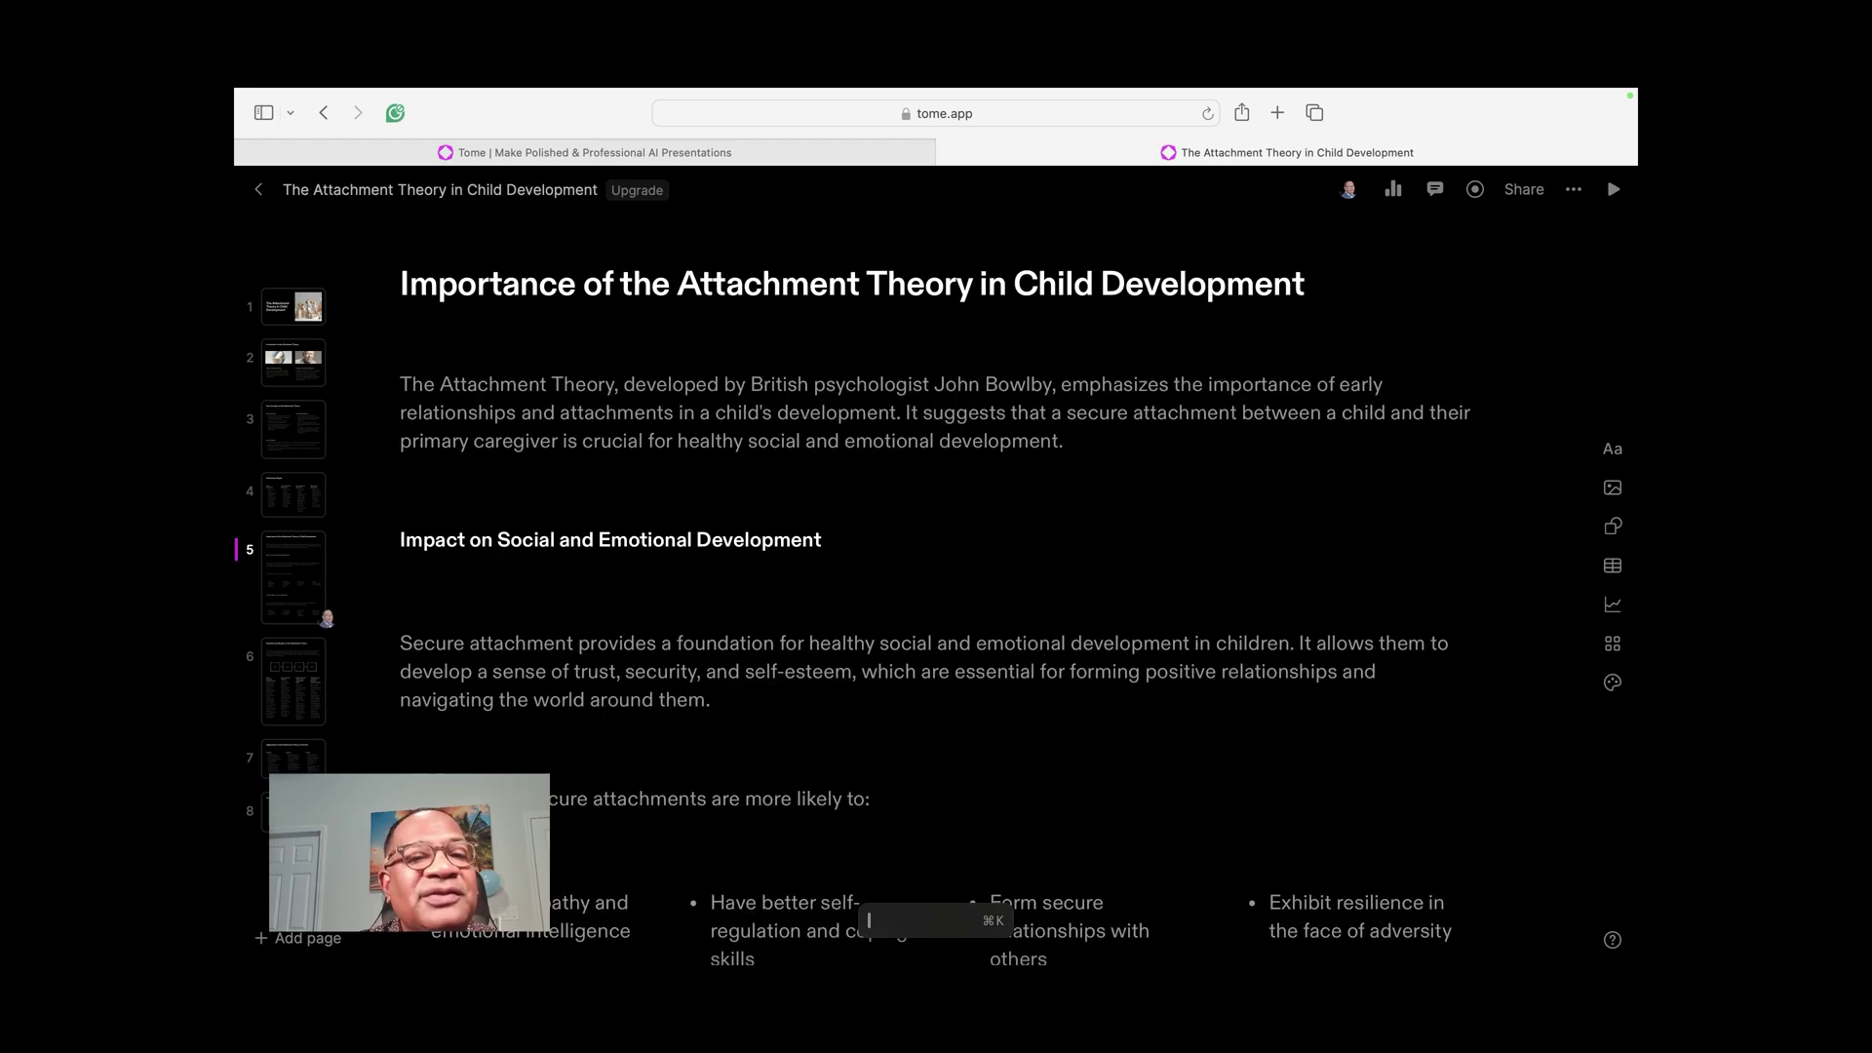
key(Down)
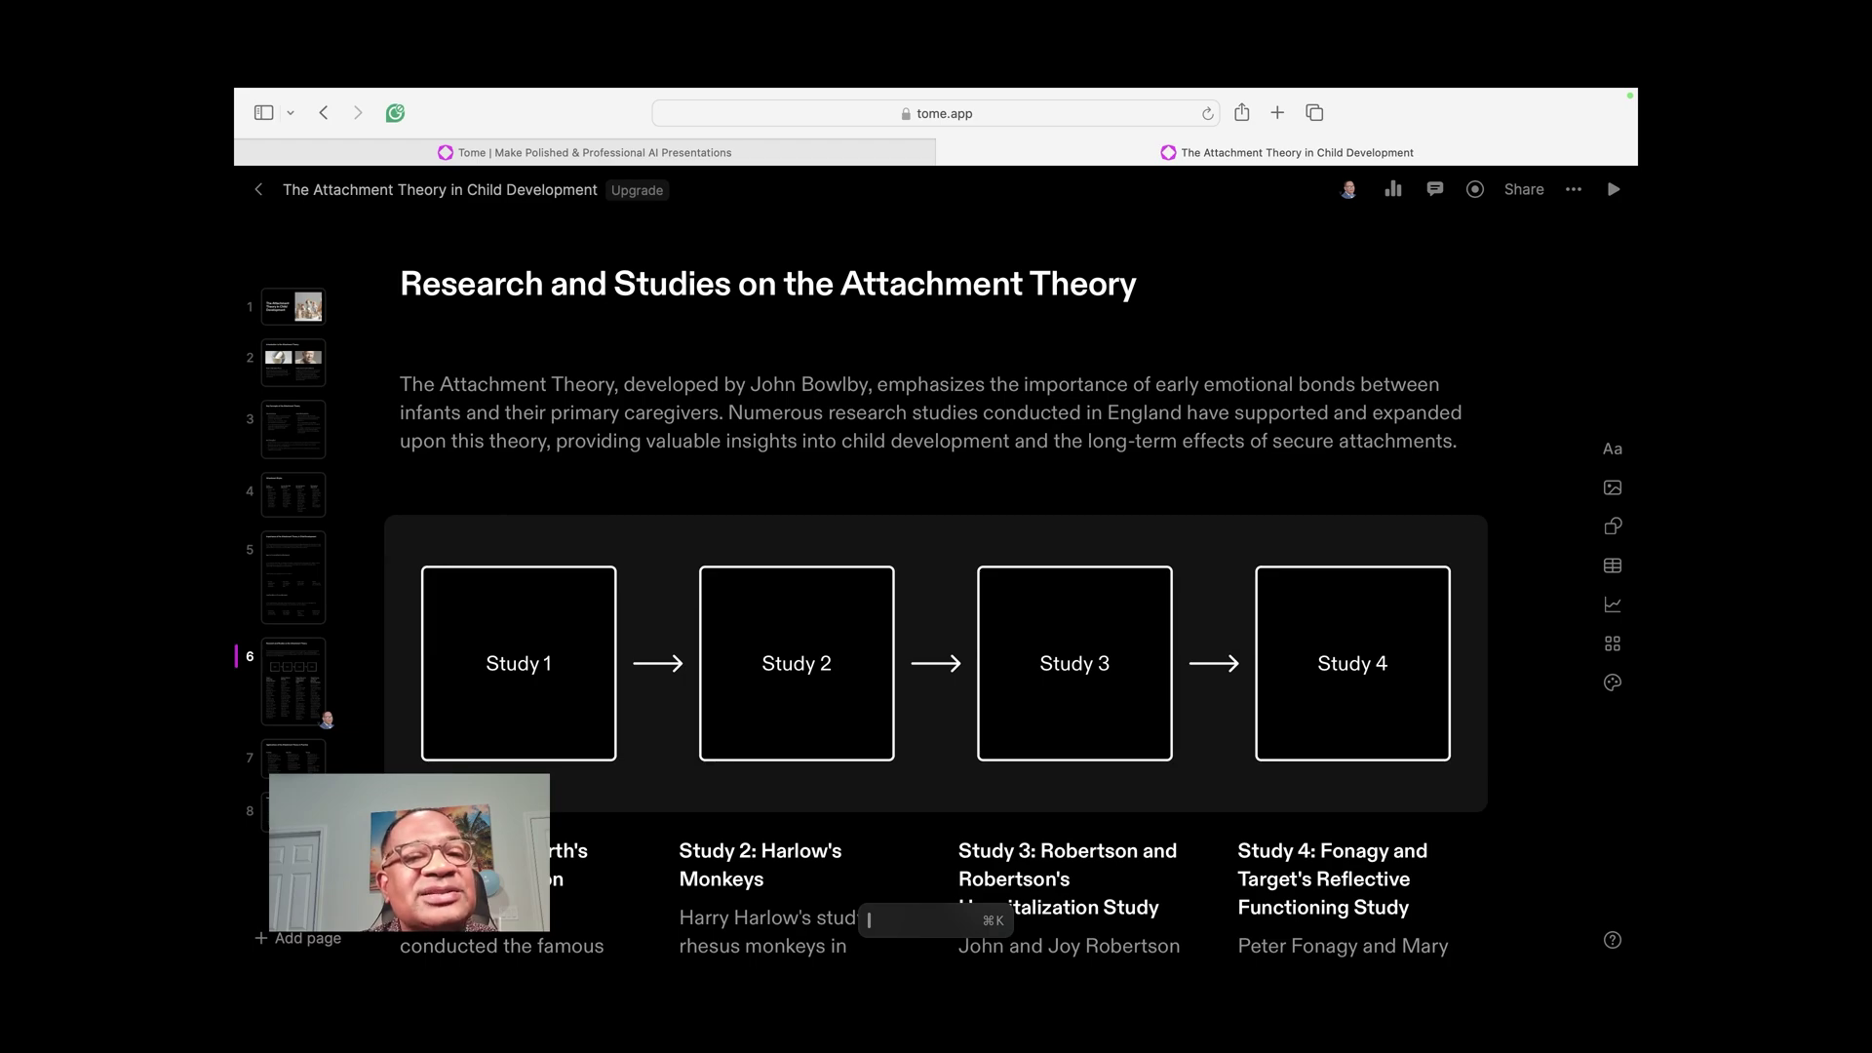
key(Down)
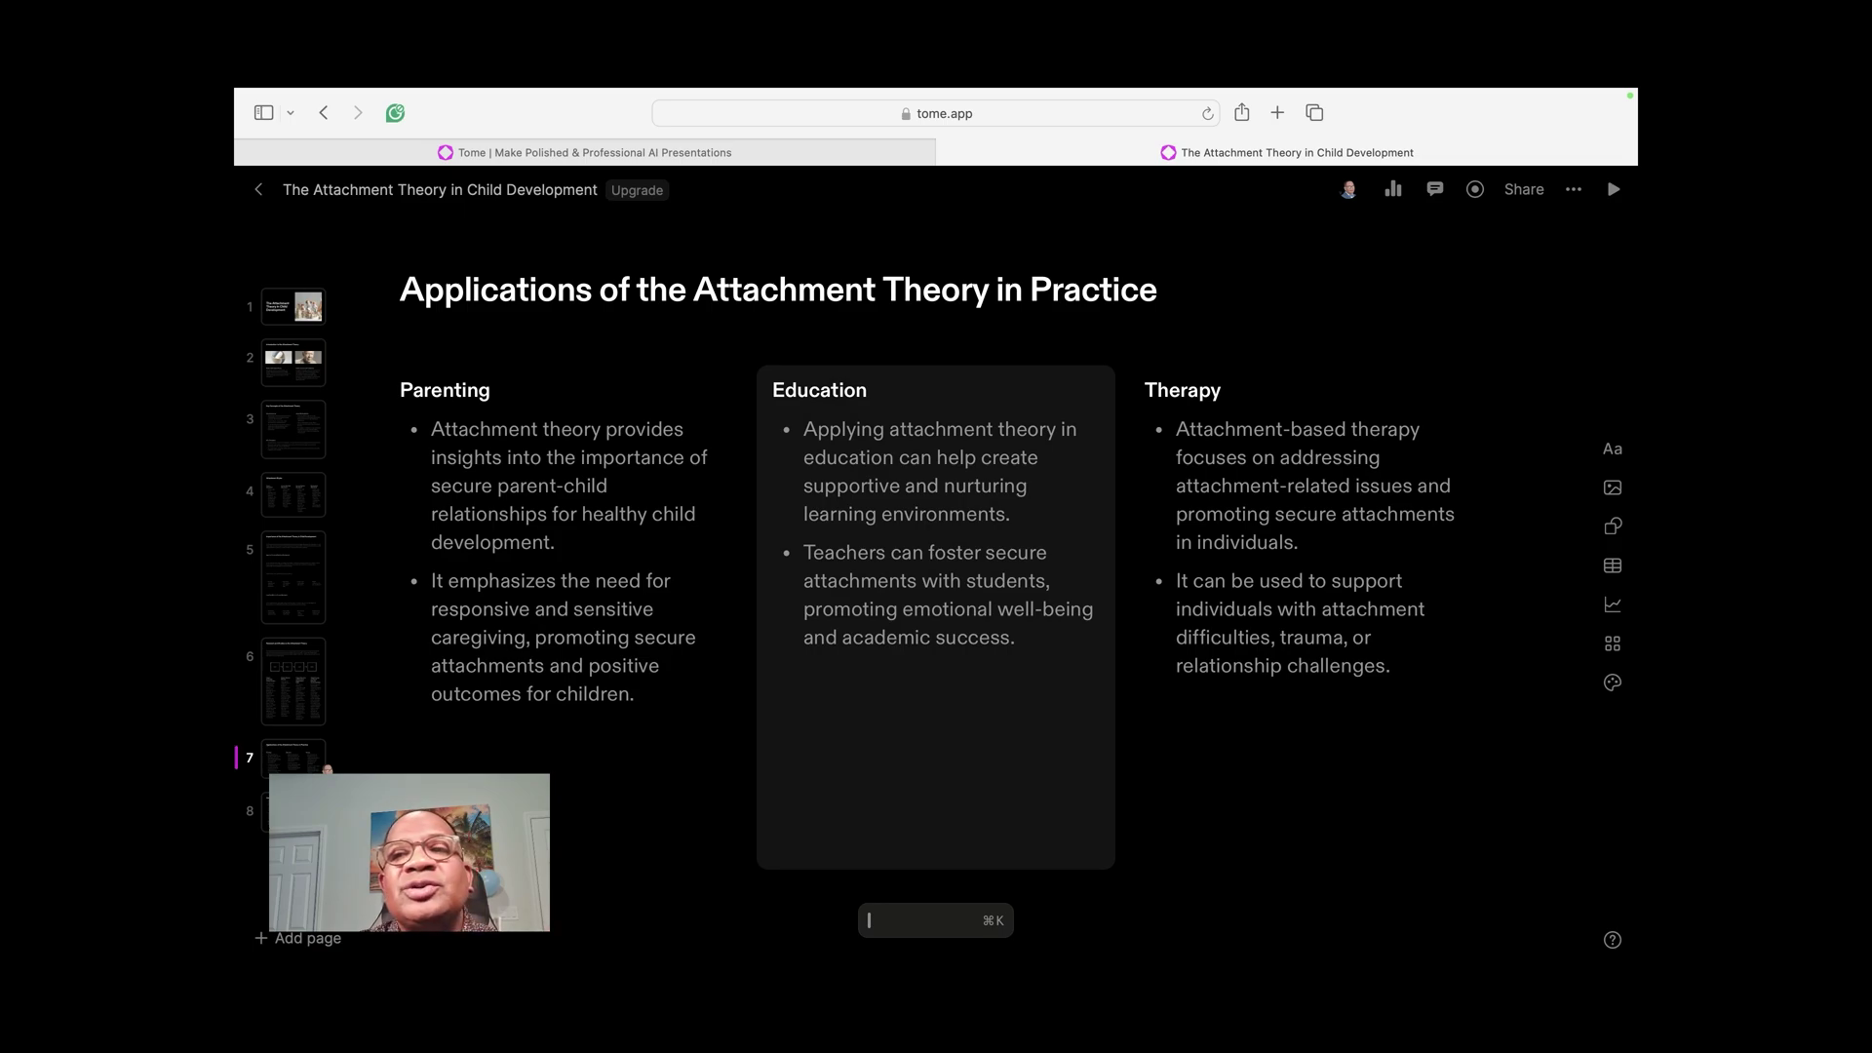
click(1577, 190)
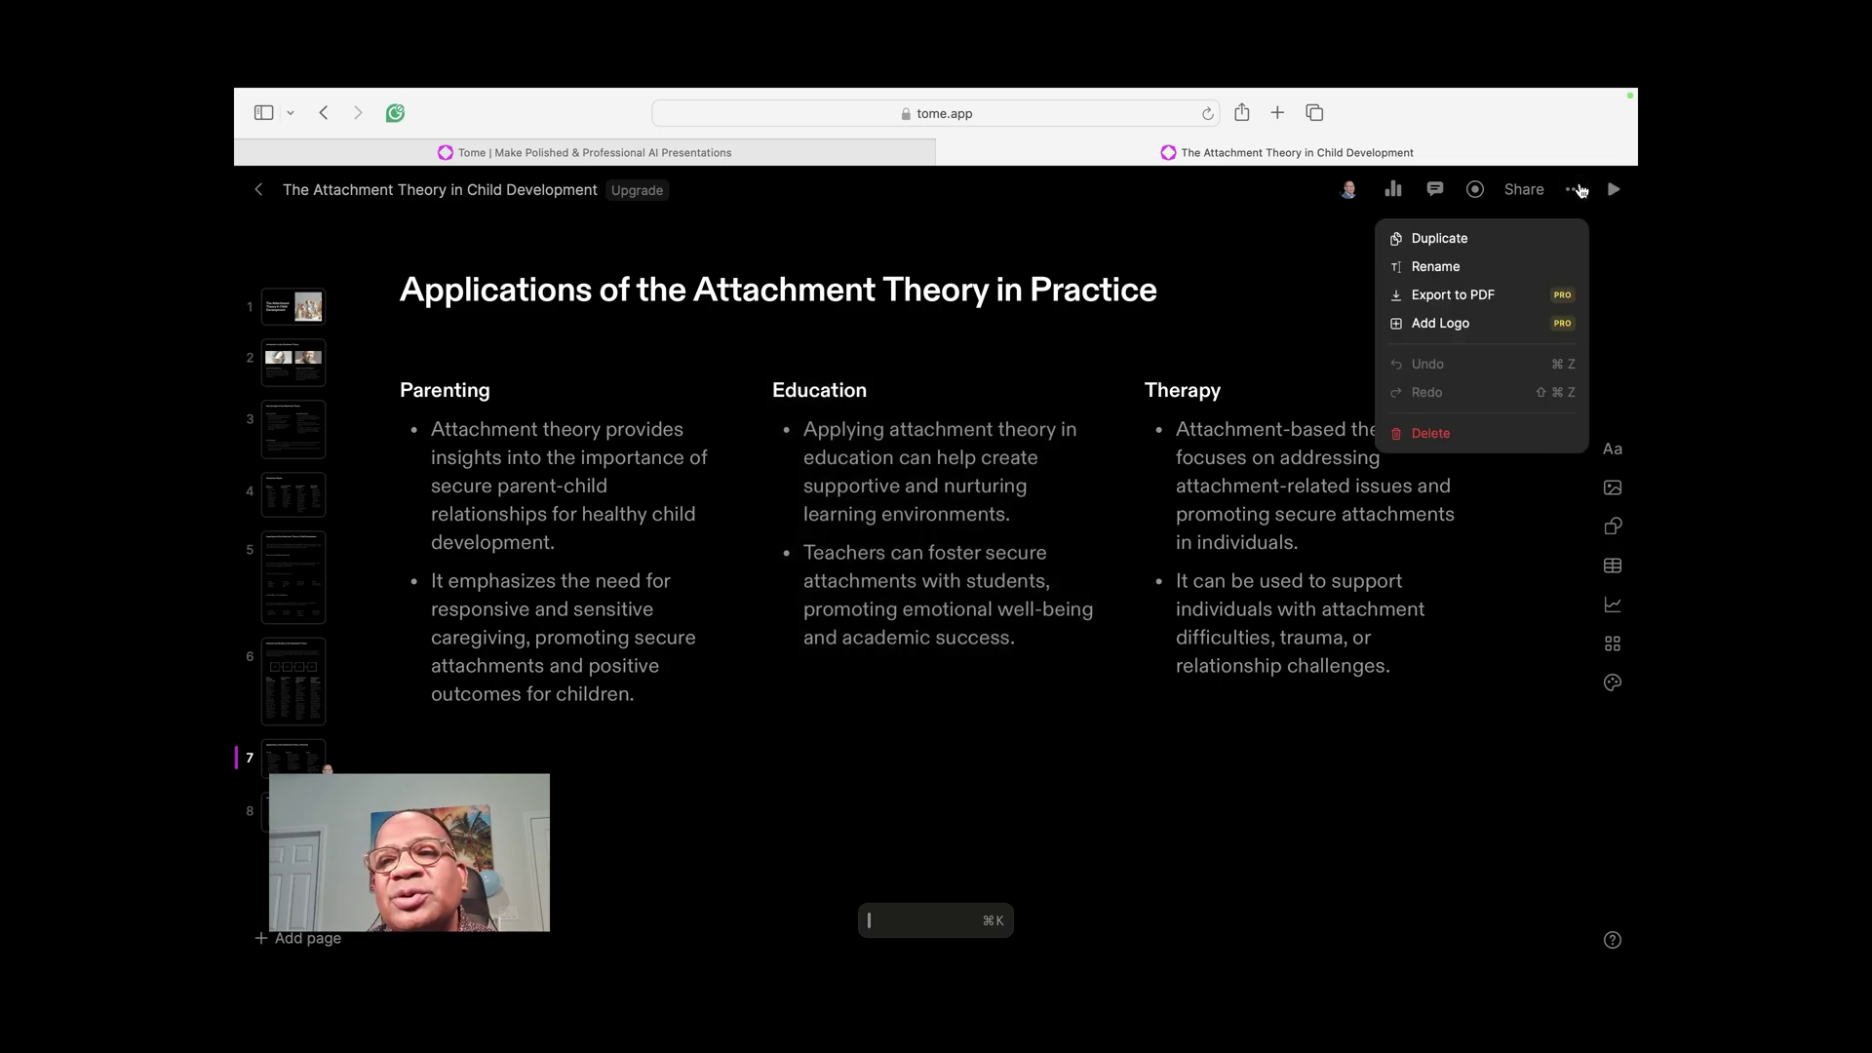